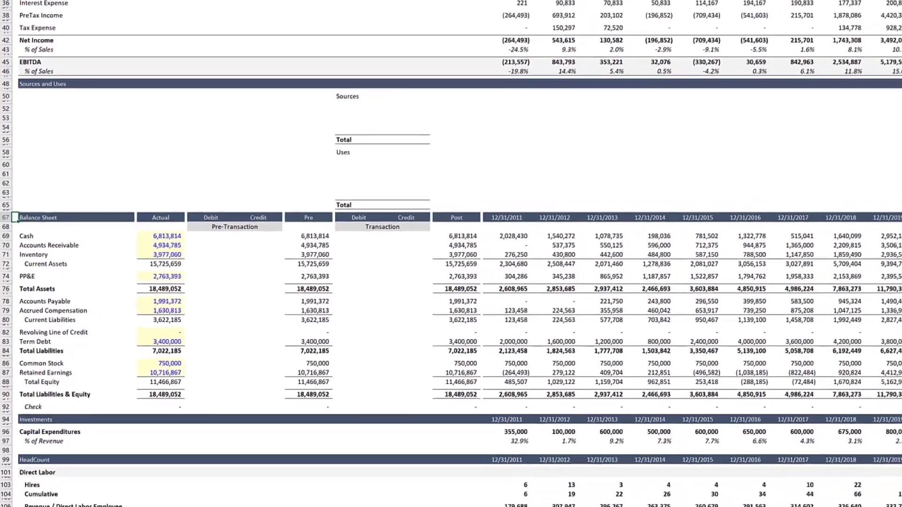
- Go to the Sources & Uses sheet showing Senior Term Debt 25,000 and Subordinated Debt 17,000
key("ctrl+Page_Up")
key("ctrl+Page_Up")
key("ctrl+Page_Up")
key("ctrl+Page_Up")
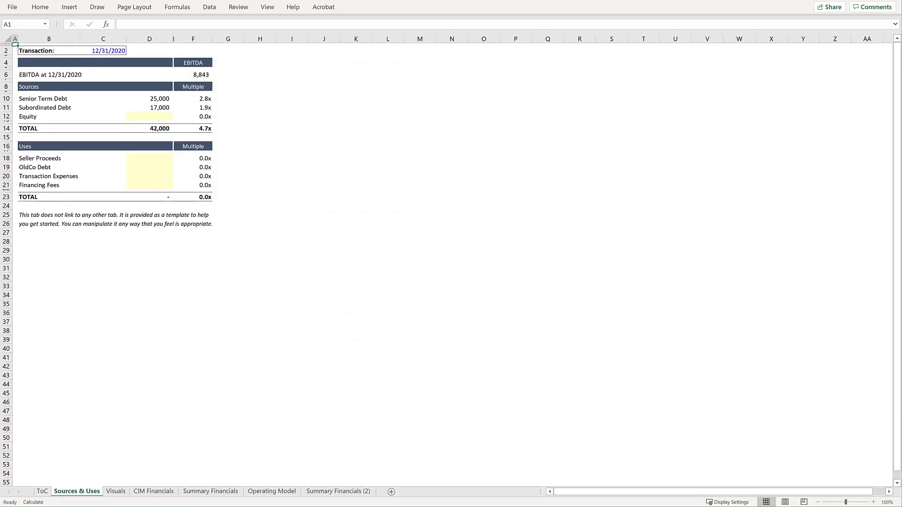
- Place the Sources & Uses tab between Operating Model and Summary Financials (2)
key("alt")
key("h")
key("o")
key("m")
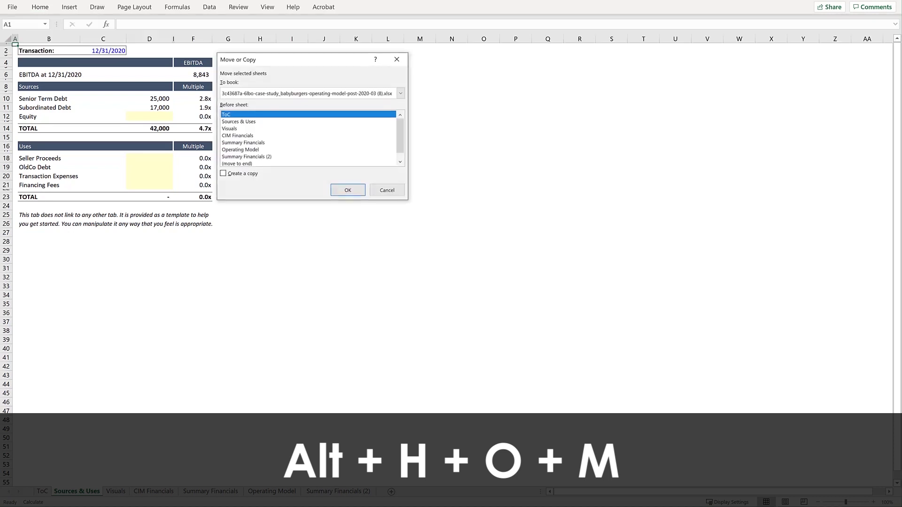
key("alt+b")
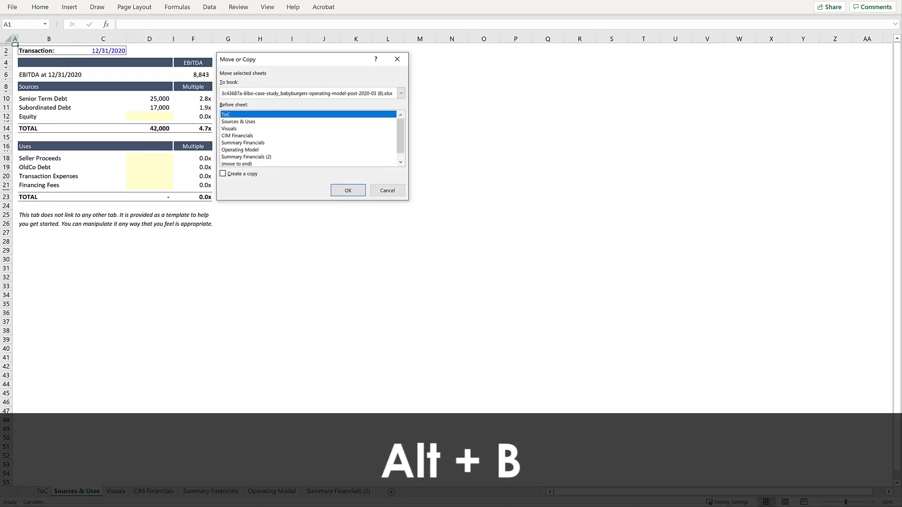
key("Down")
key("Down")
key("Down")
key("Down")
key("Down")
key("Down")
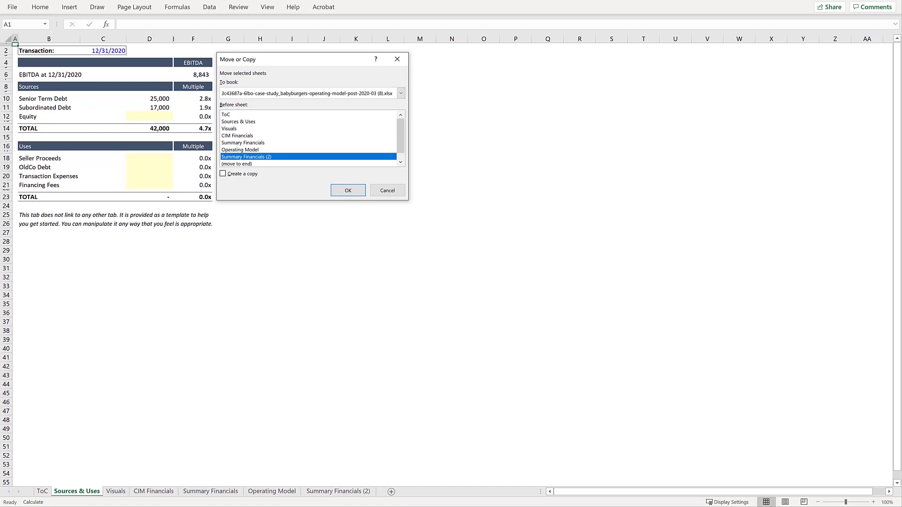
key("Return")
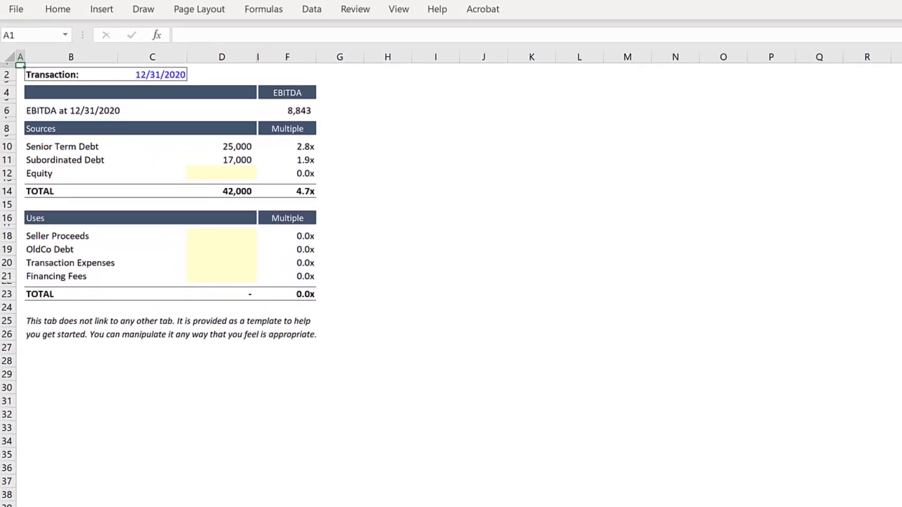
- Zoom the sheet to 150% and select F6 to view its ='Summary Financials'!L45/1000 formula
key("alt+w")
key("q")
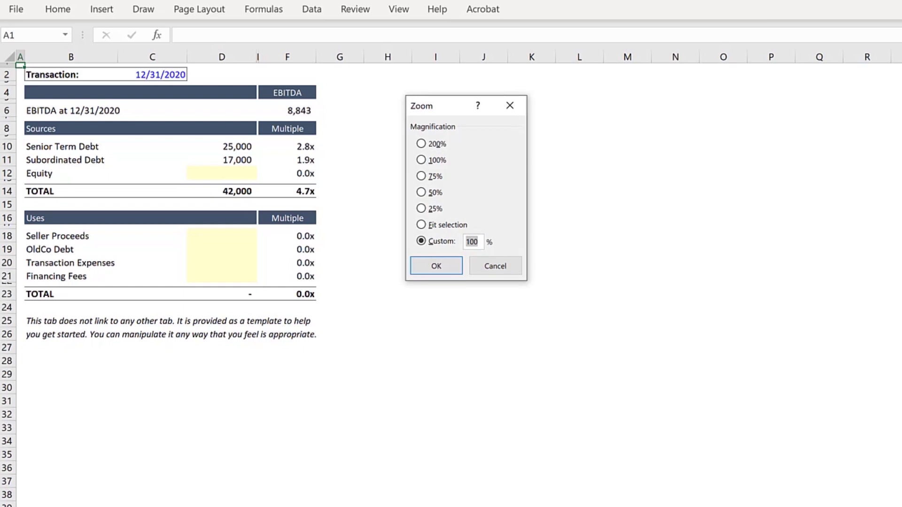
type("150")
key("Return")
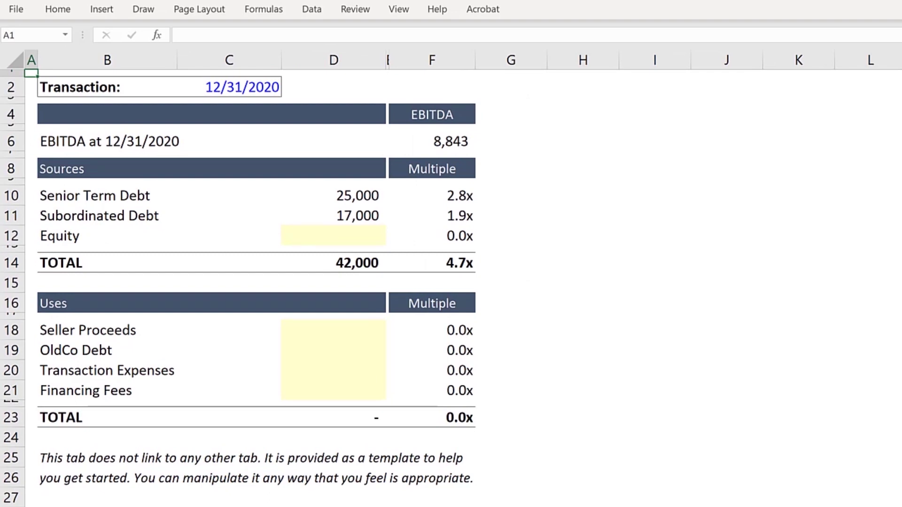
key("Down")
key("Down")
key("Down")
key("Down")
key("Down")
key("Right")
key("Right")
key("Right")
key("Right")
key("Right")
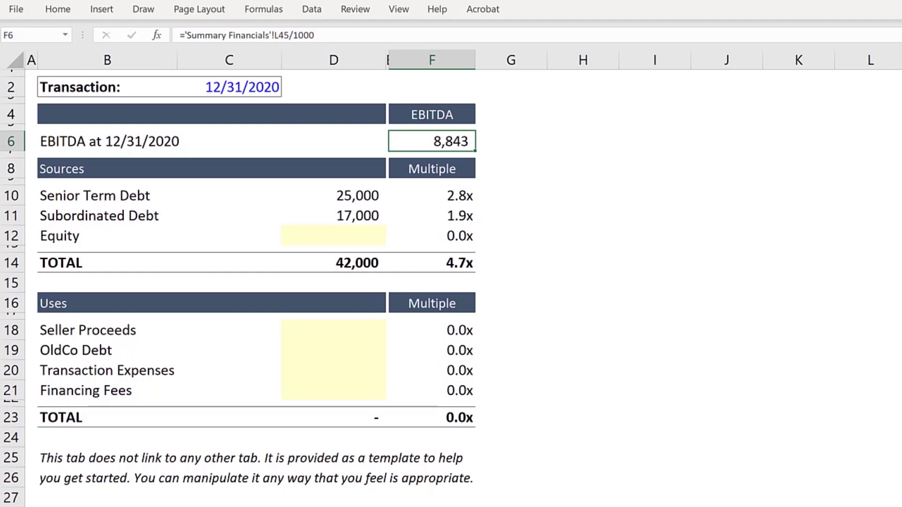
- Link F6 to ='Summary Financials (2)'!Y45 so EBITDA shows 8,842,664
type("=")
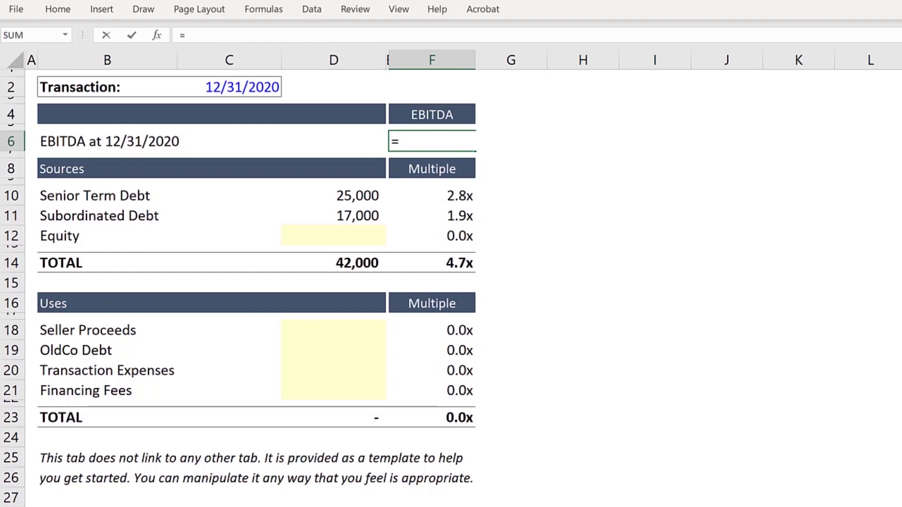
key("ctrl+Page_Down")
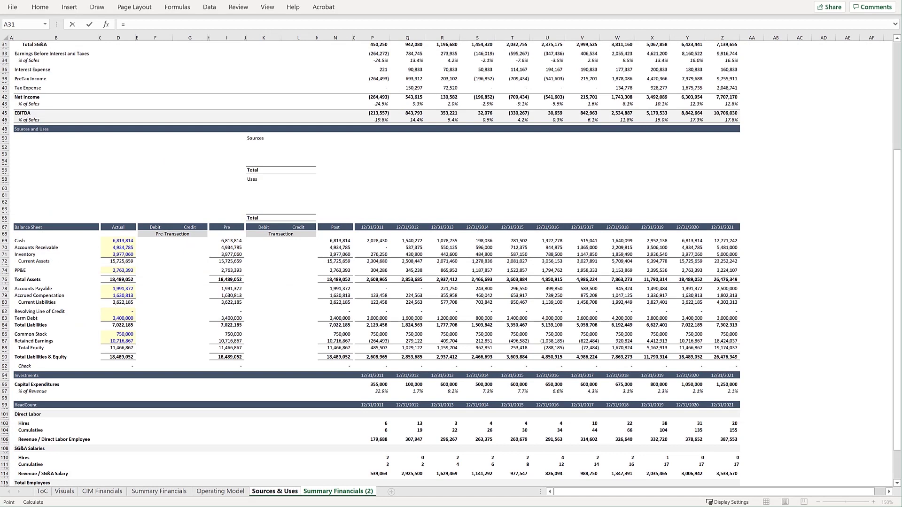
left_click(56, 113)
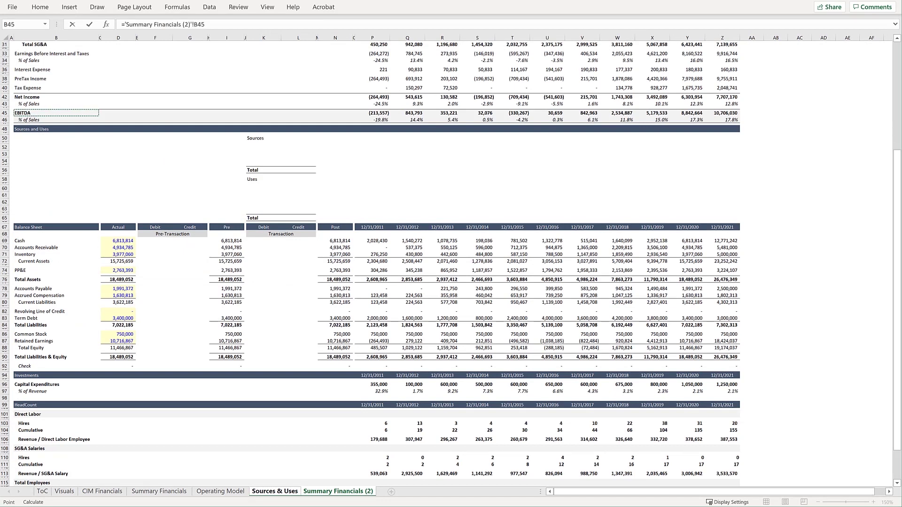
key("ctrl+Right")
key("ctrl+Right")
key("ctrl+Right")
key("Left")
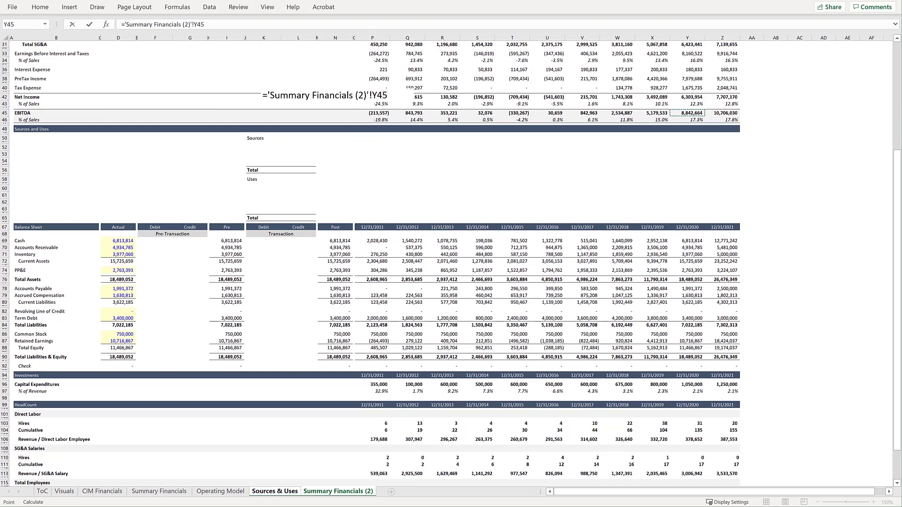
key("Return")
left_click(224, 113)
- Clear the Senior Term Debt and Subordinated Debt amounts
key("Down")
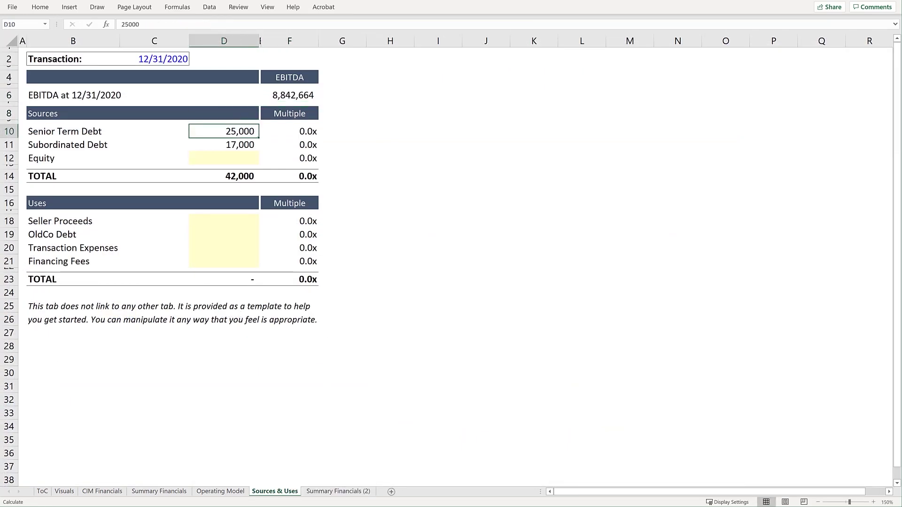
key("Delete")
key("Down")
key("Delete")
key("Down")
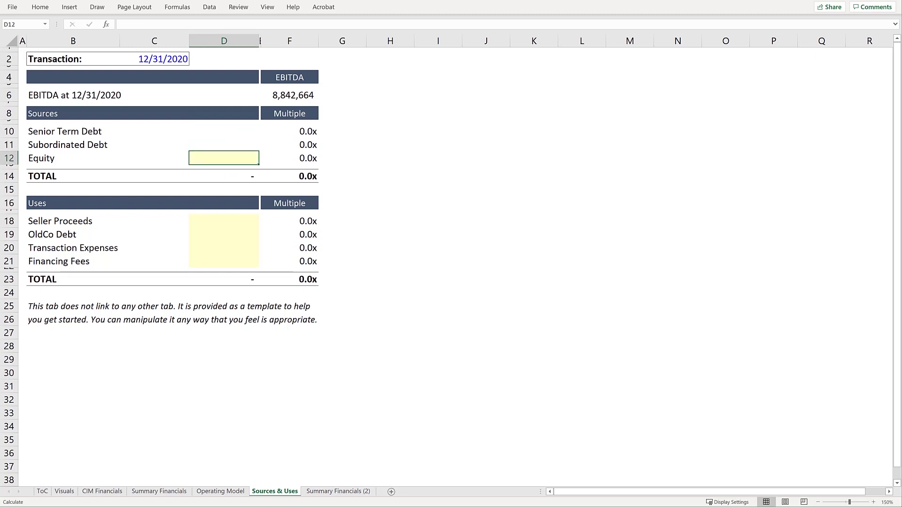
- Retitle the top section header as Enterprise Value and clear the F4 label
key("Up")
key("Up")
key("Up")
key("Up")
key("Up")
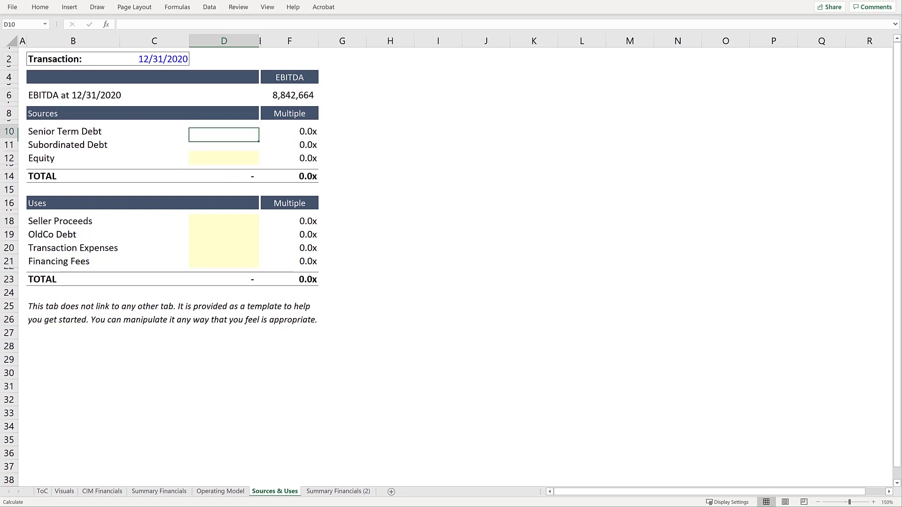
key("Left")
key("Left")
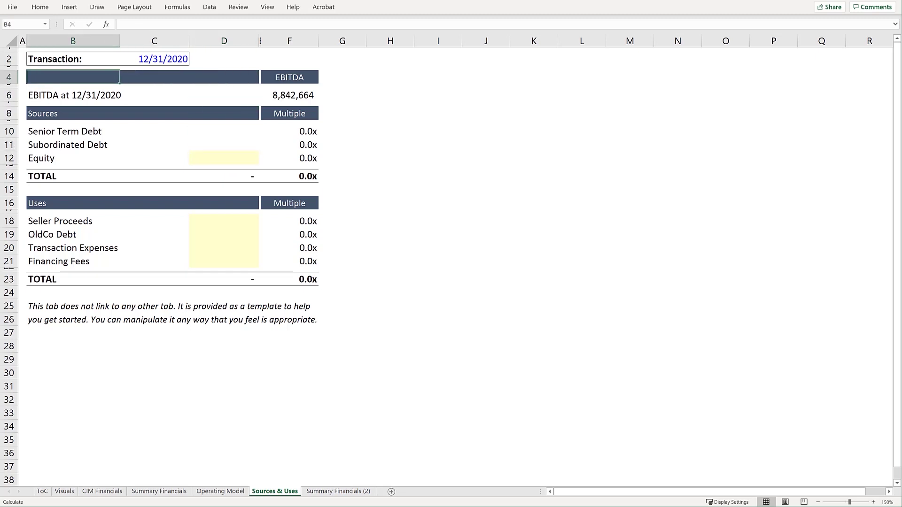
type("Enterprise Value")
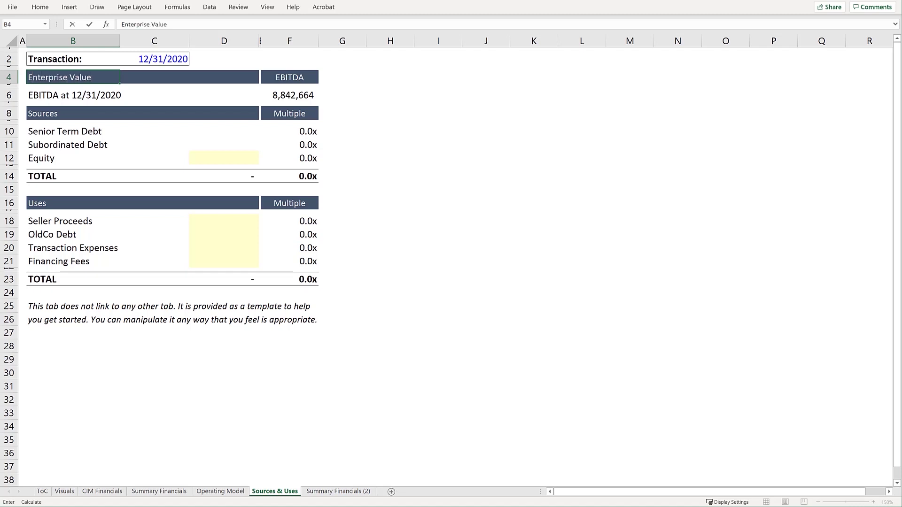
key("Tab")
key("Delete")
key("Down")
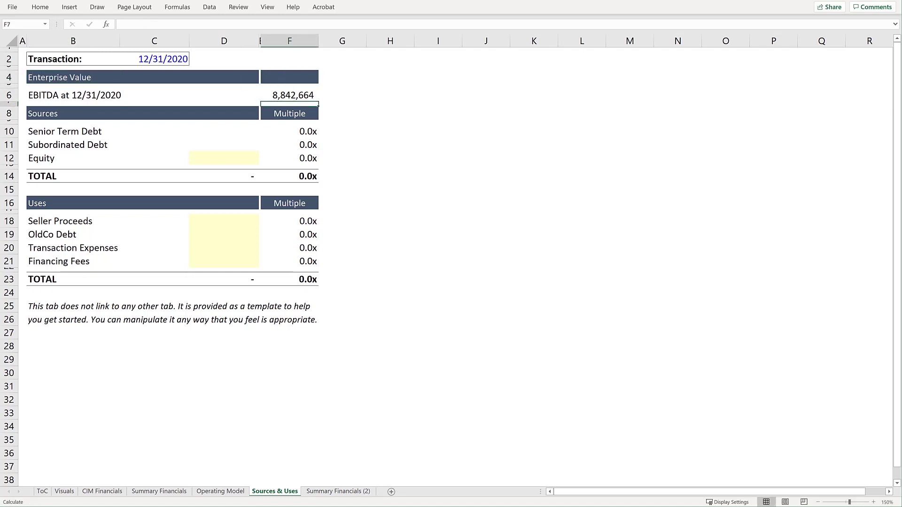
- Insert EBITDA Multiple and Enterprise Value rows, with the Enterprise Value row bold and bordered
key("ctrl+shift+plus")
key("Left")
key("Left")
key("Left")
key("Left")
type("EBITDA Multiple")
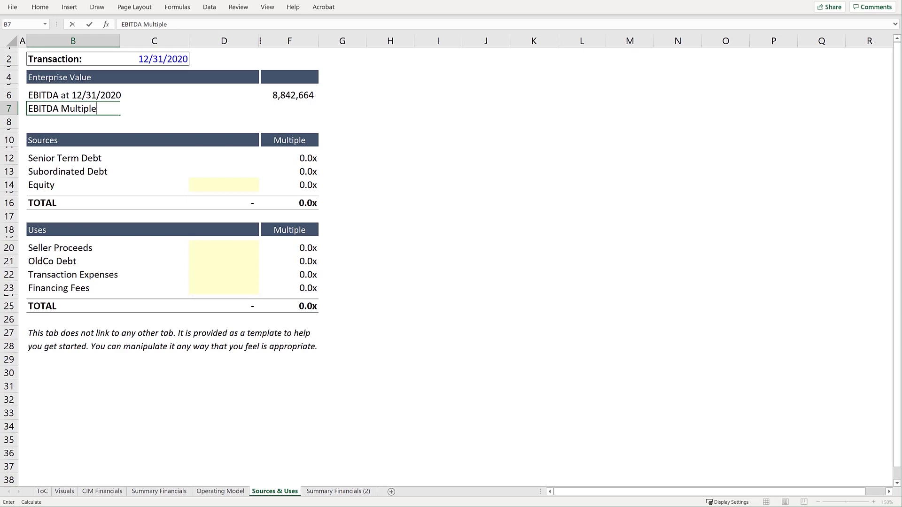
key("Return")
type("Enterprise Value")
key("shift+Right")
key("shift+Right")
key("shift+Right")
key("shift+Right")
key("ctrl+b")
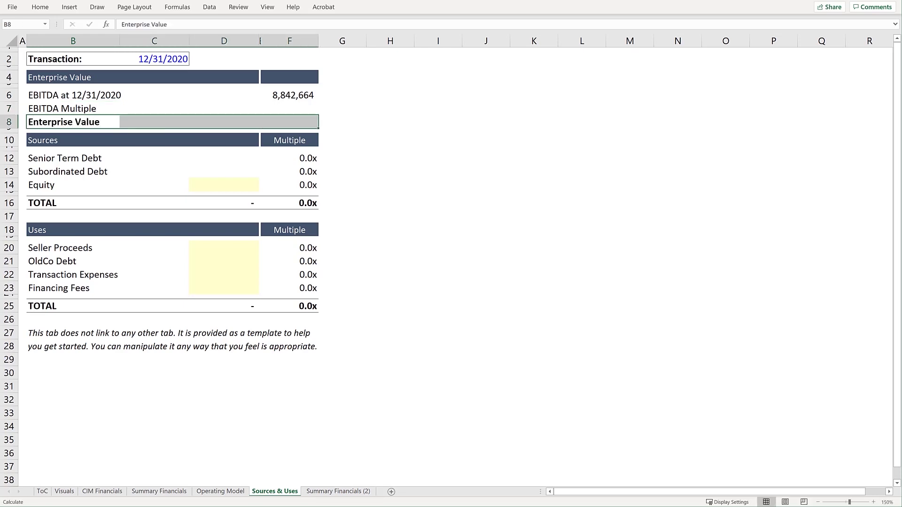
key("alt+h")
key("b")
key("d")
key("Right")
key("Right")
key("Right")
key("Right")
key("Down")
key("Down")
key("Down")
key("Down")
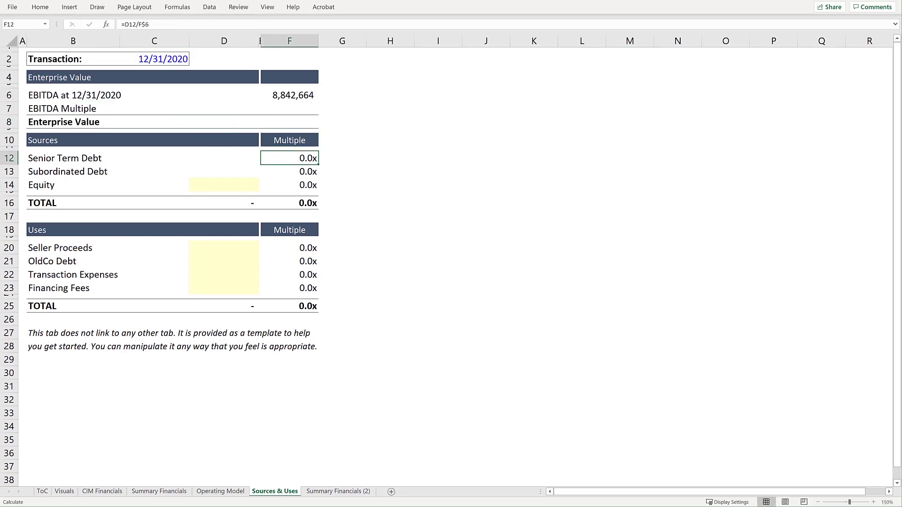
- Give F7 the multiple format from F12 and set the EBITDA Multiple to 10.0x
key("ctrl+c")
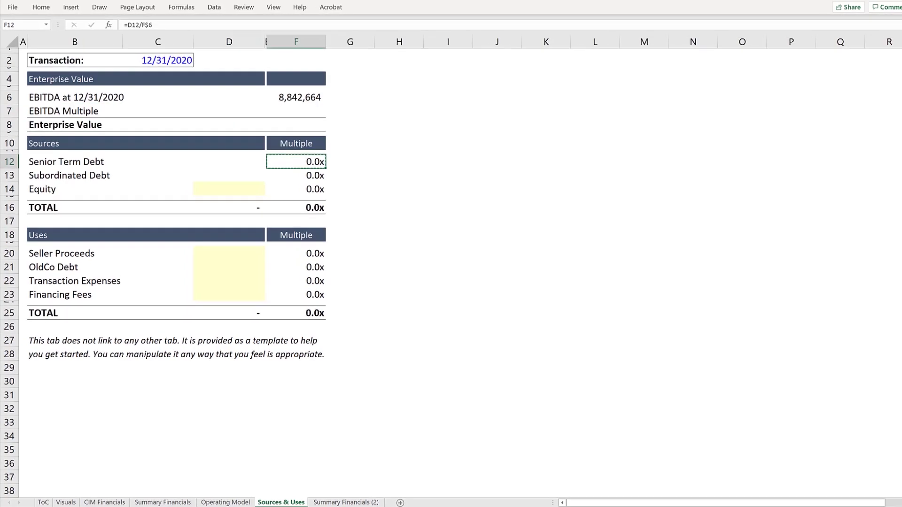
key("Up")
key("Up")
key("Up")
key("Up")
key("Up")
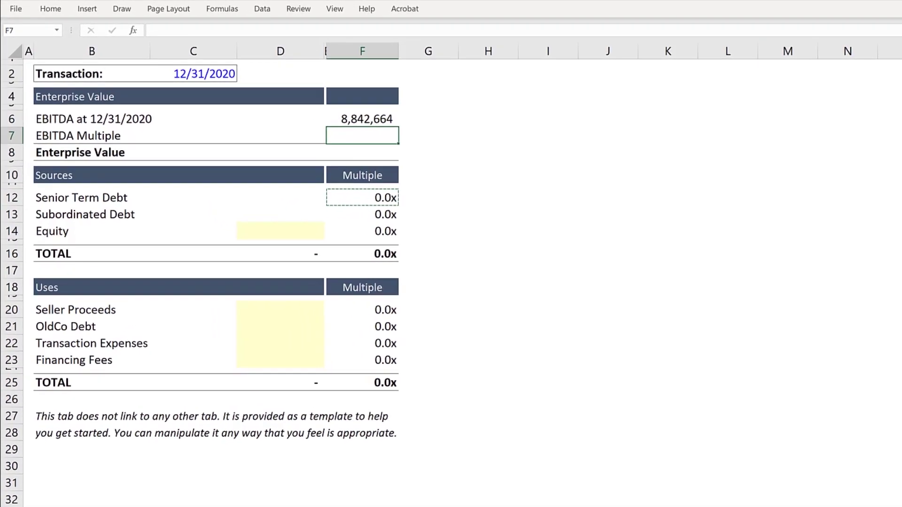
key("ctrl+v")
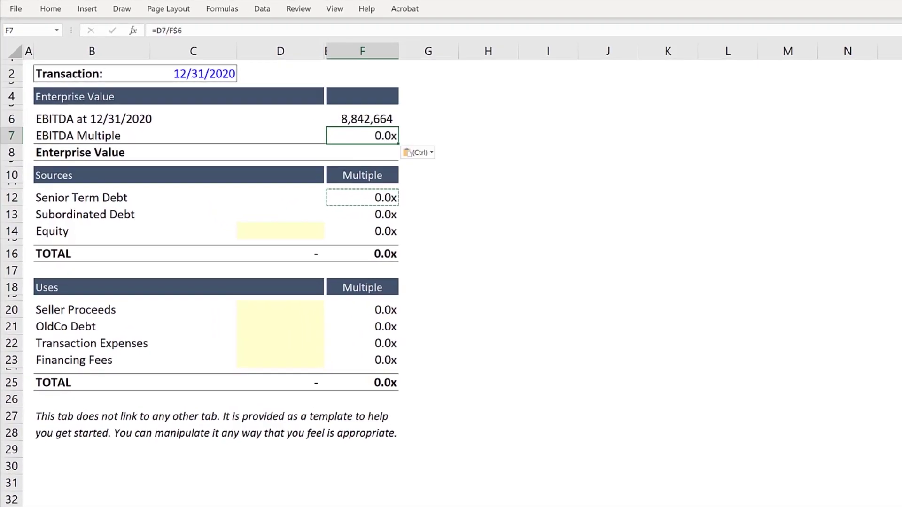
type("10")
key("Return")
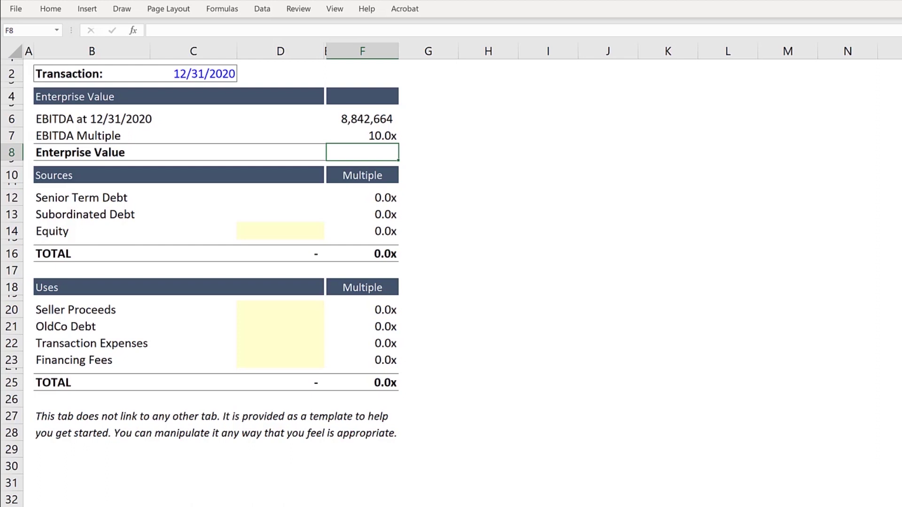
- Calculate Enterprise Value in F8 as =F6*F7, giving 88,426,644
type("=")
key("Up")
key("Up")
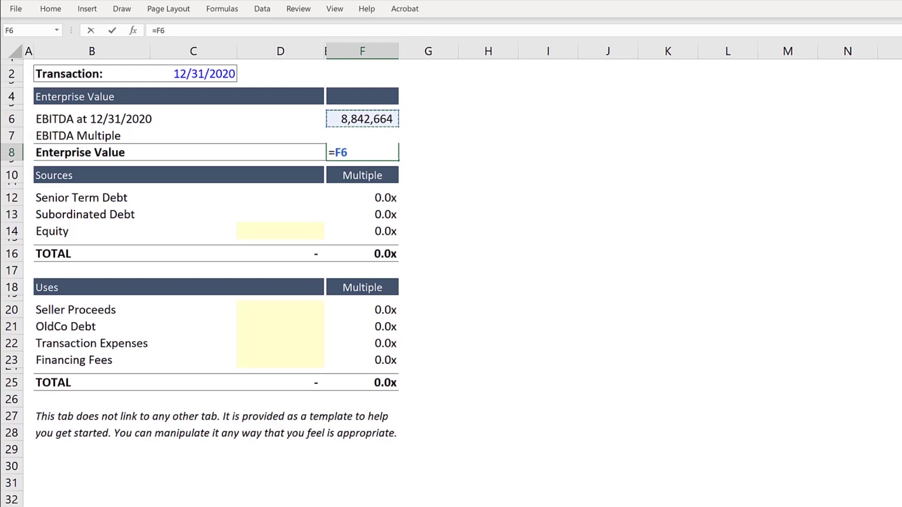
type("*")
key("Up")
key("Return")
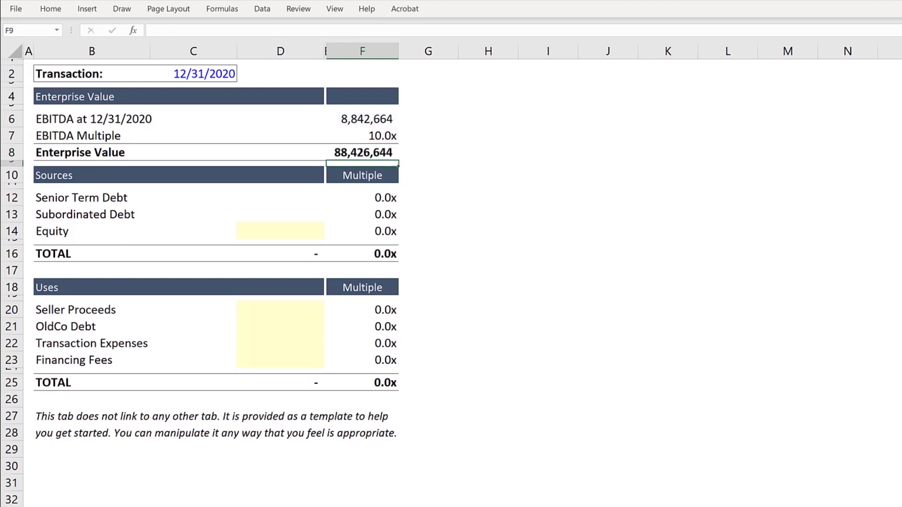
- Find the $17,000,000 subordinated notes term sheet in the case study PDF, then select Excel's Subordinated Debt cell
key("alt+Tab")
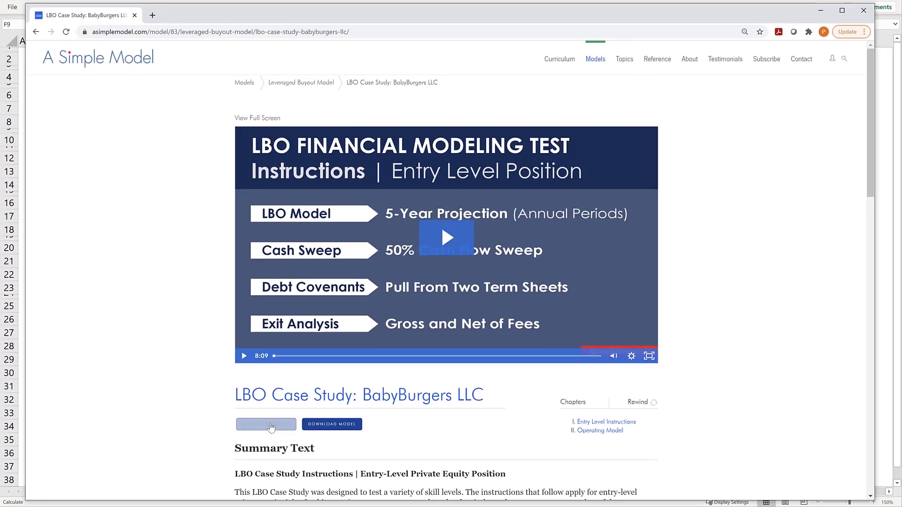
left_click(269, 429)
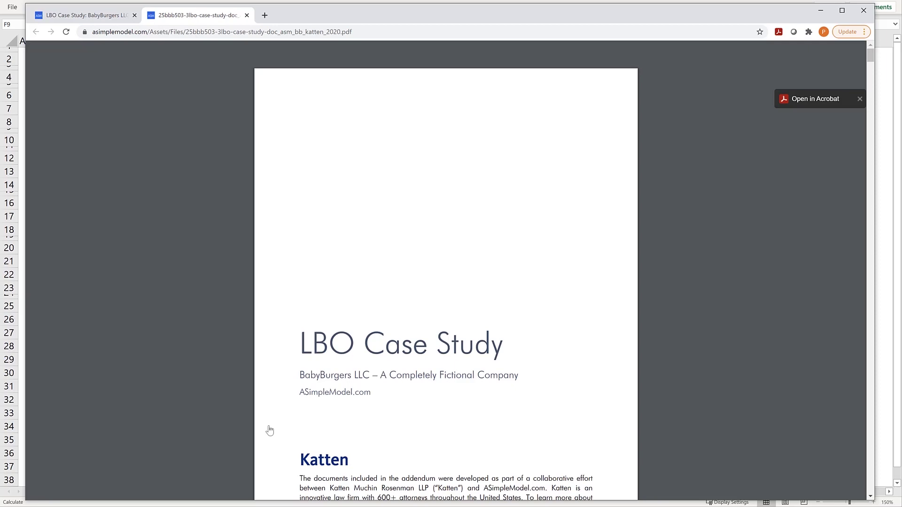
scroll(269, 430, "down", 10)
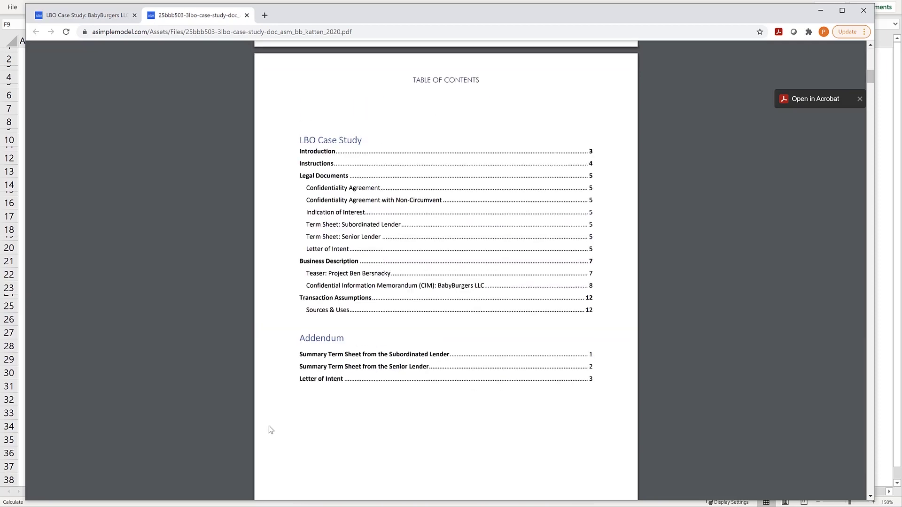
scroll(270, 429, "down", 15)
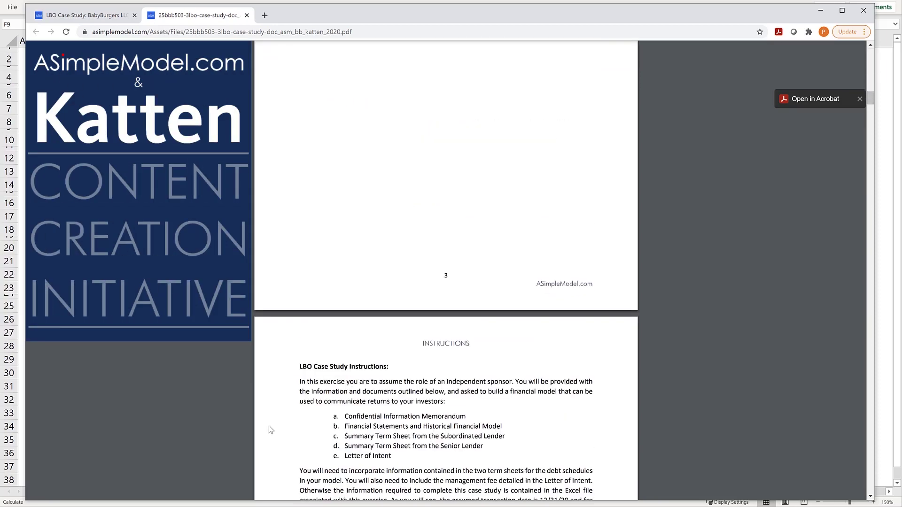
scroll(270, 429, "down", 15)
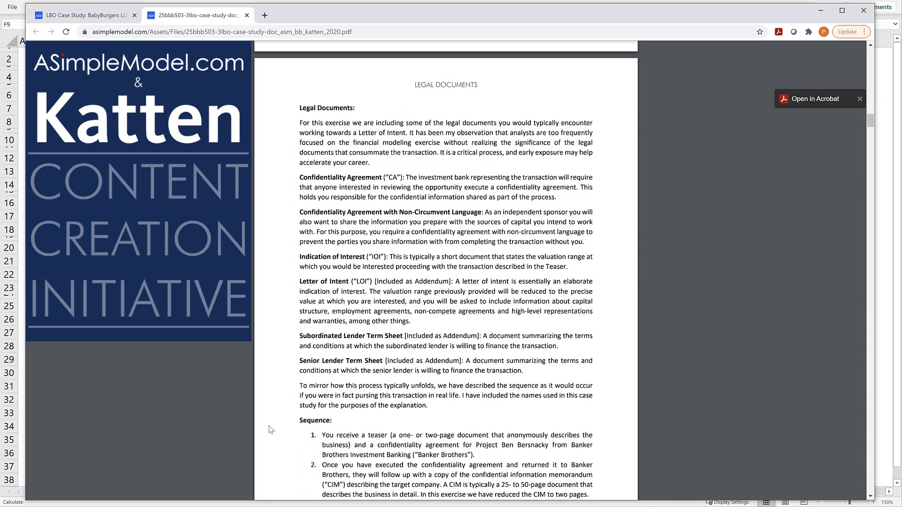
scroll(270, 429, "down", 15)
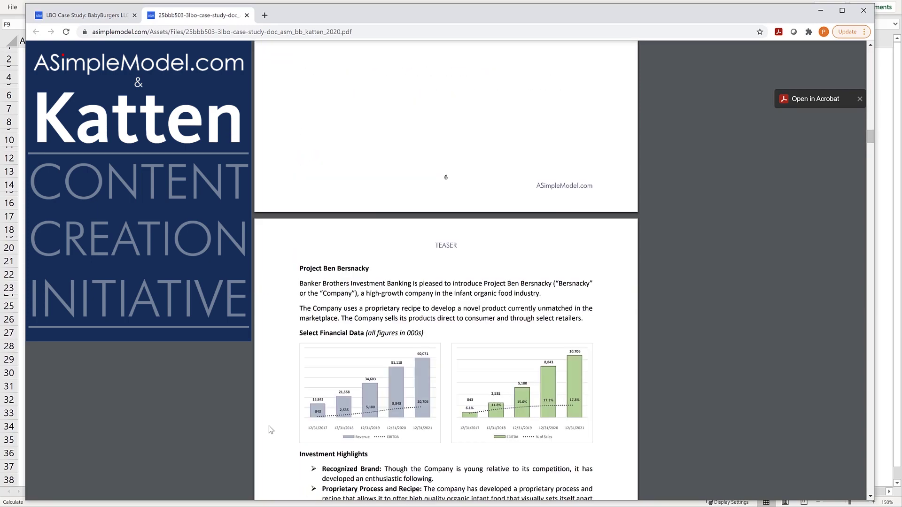
scroll(270, 429, "down", 20)
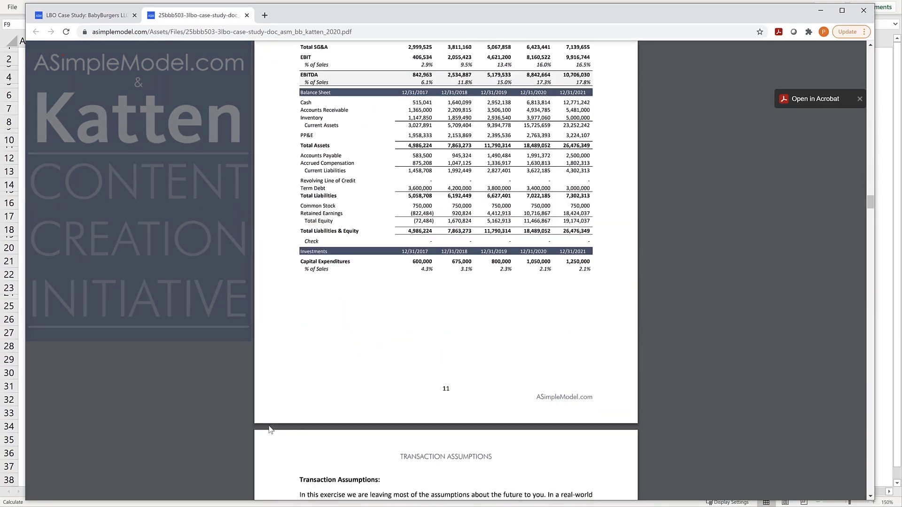
scroll(271, 429, "down", 15)
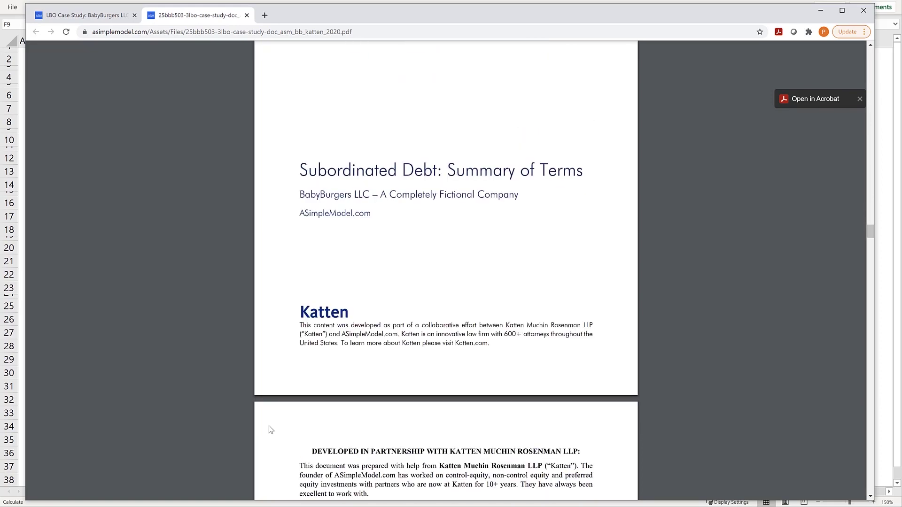
scroll(270, 429, "down", 15)
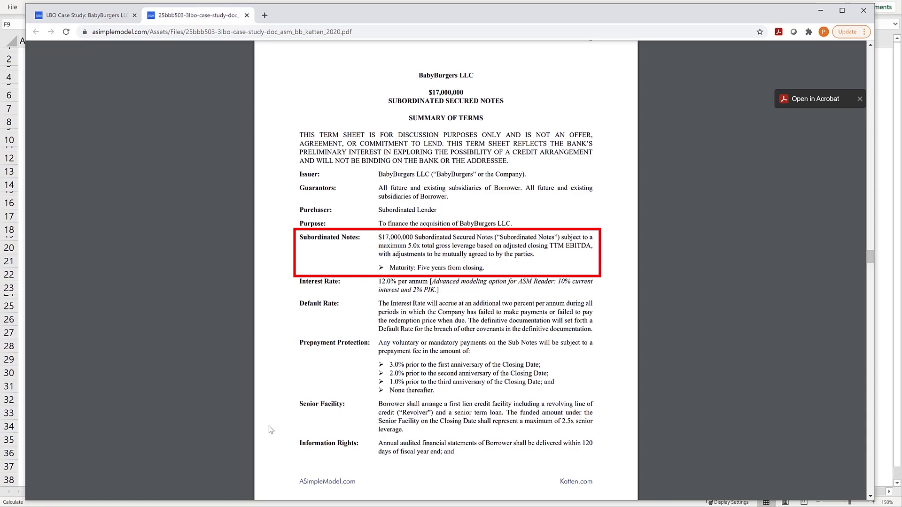
key("alt+Tab")
key("Up")
- Enter Subordinated Debt as 17,000,000, then locate the 2.0% Financing Fee on PDF page 5
type("1")
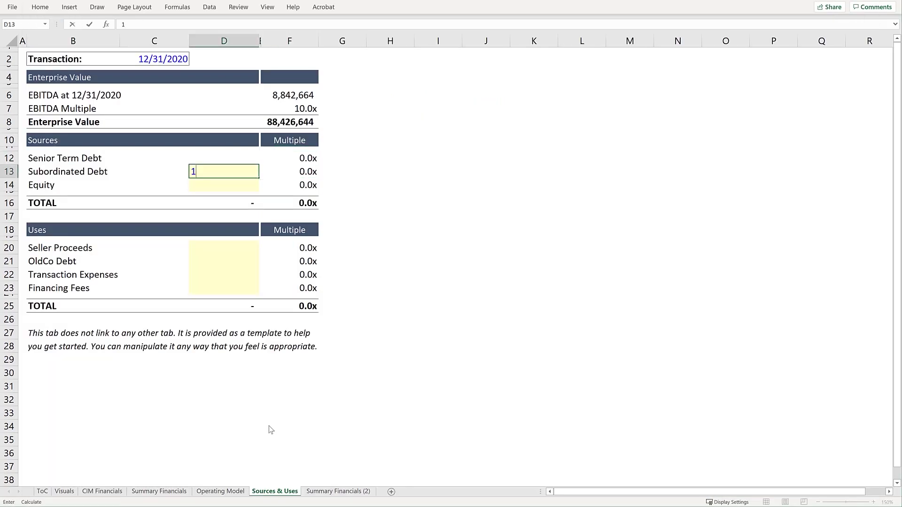
type("7,000,000")
key("Return")
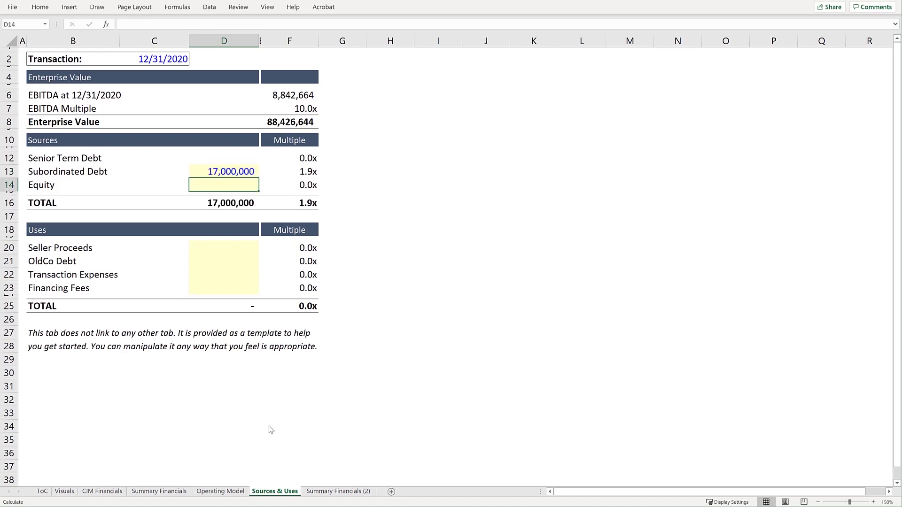
key("alt+Tab")
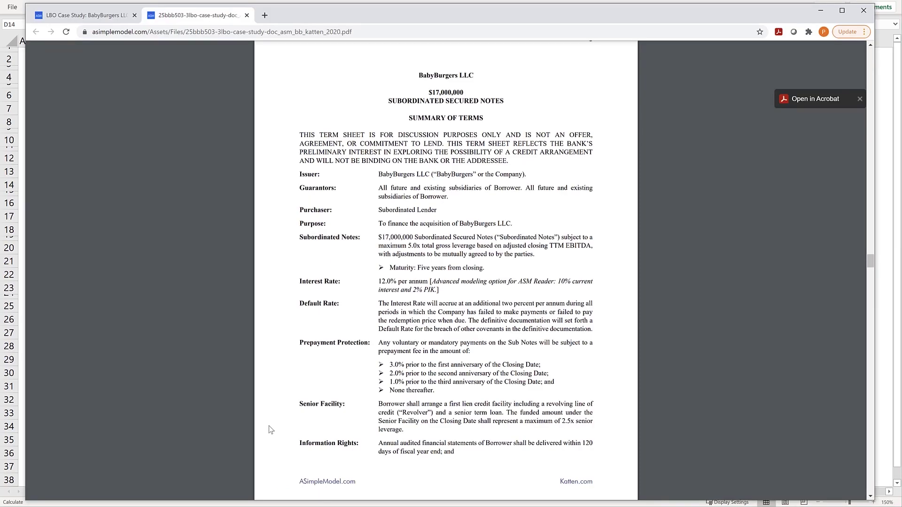
scroll(271, 429, "down", 5)
scroll(270, 430, "down", 3)
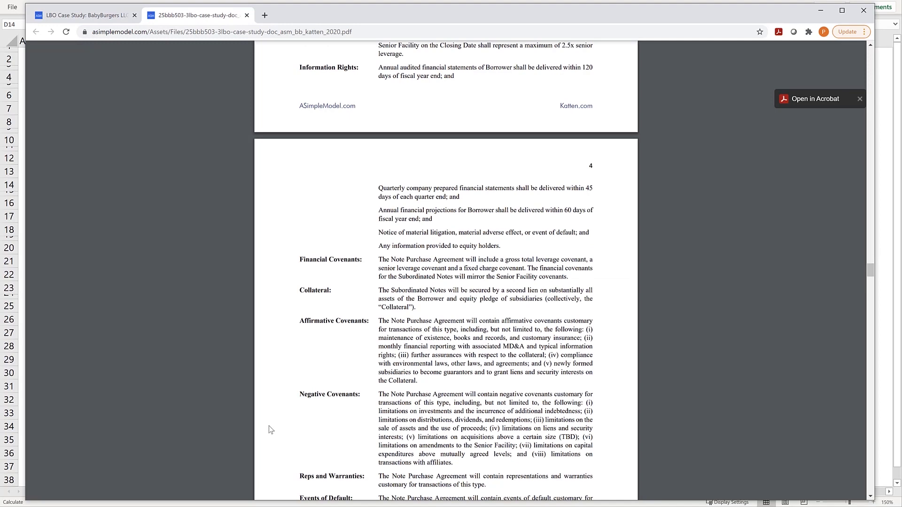
scroll(271, 430, "down", 8)
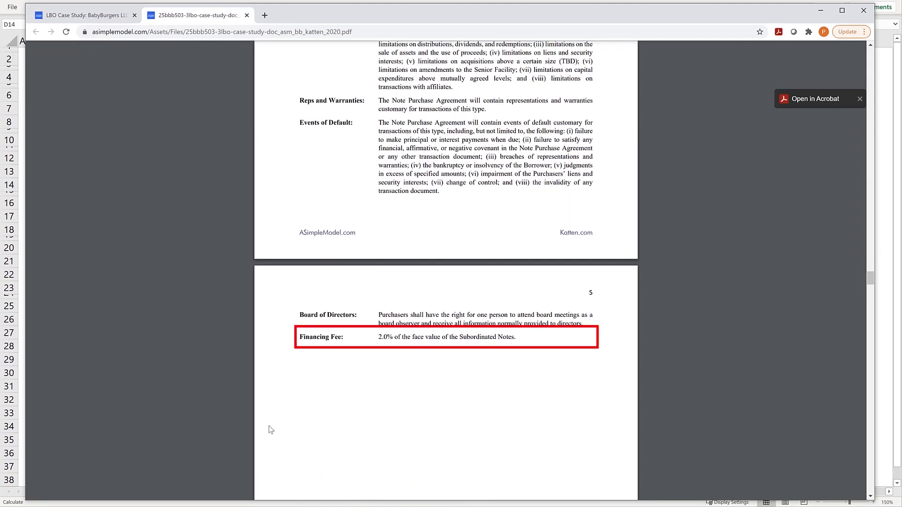
- Insert new rows below Financing Fees and fill the Financing Fees label into them
key("alt+Tab")
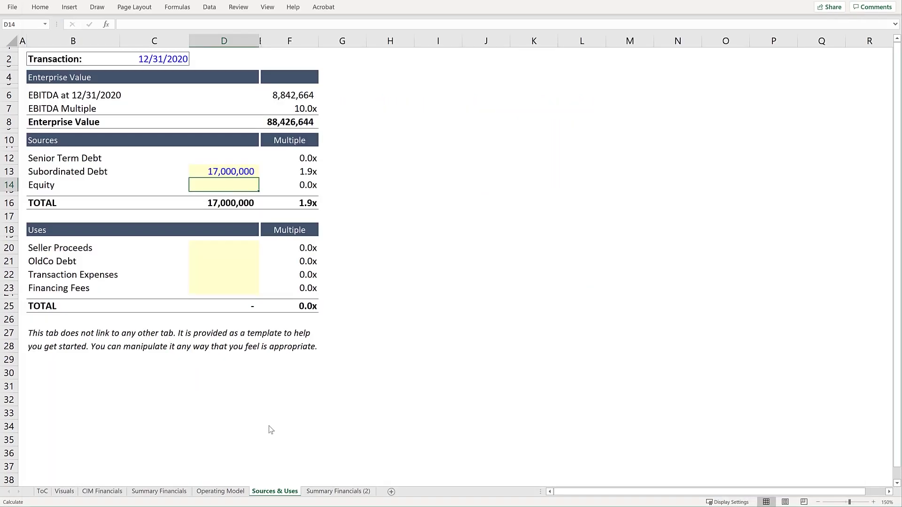
key("Down")
key("Down")
key("Down")
key("Down")
key("Down")
key("Down")
key("Down")
key("Down")
key("alt+i+r")
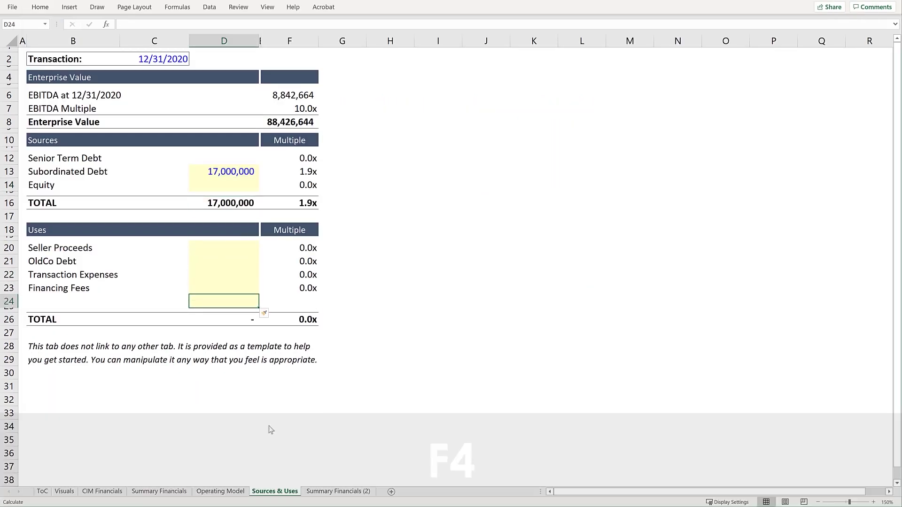
key("F4")
key("F4")
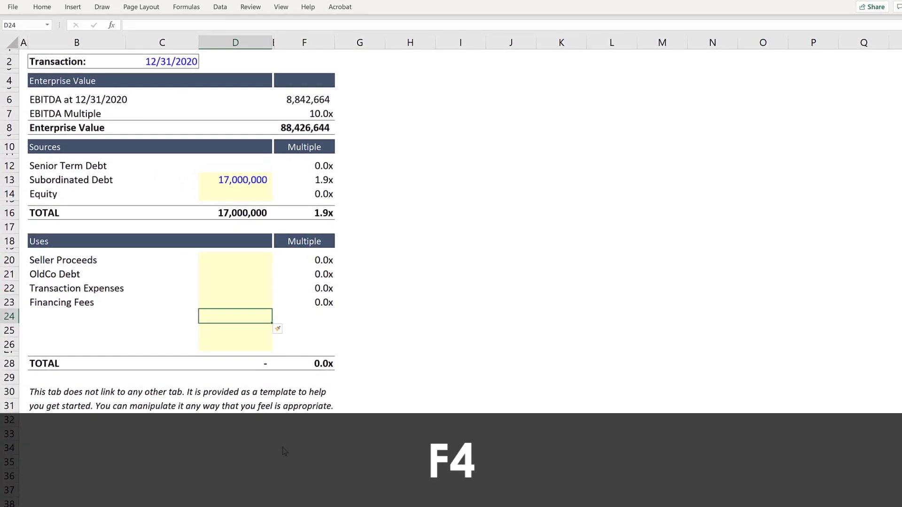
key("Left")
key("Left")
key("Up")
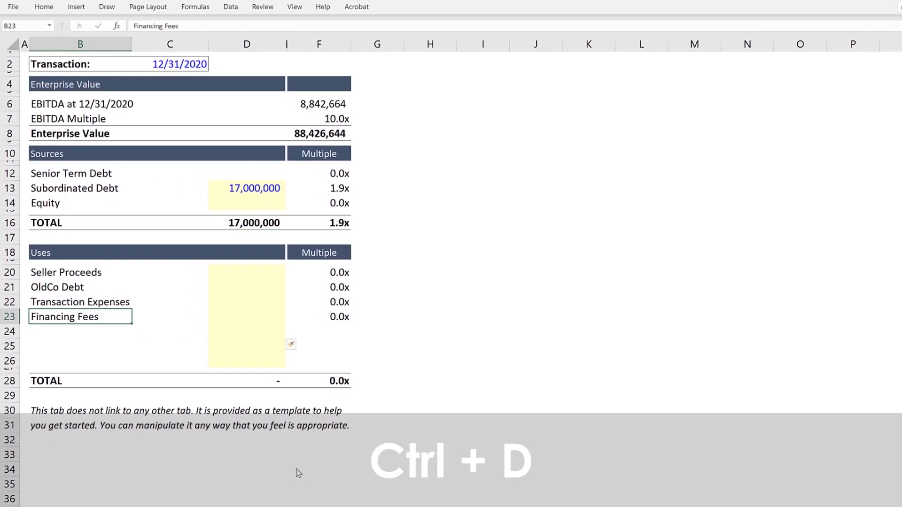
key("shift+Down")
key("shift+Down")
key("ctrl+d")
- Relabel the rows Financing Fees: Sr Term Debt, Financing Fees: Sub Debt and Total Financing Fees
key("Down")
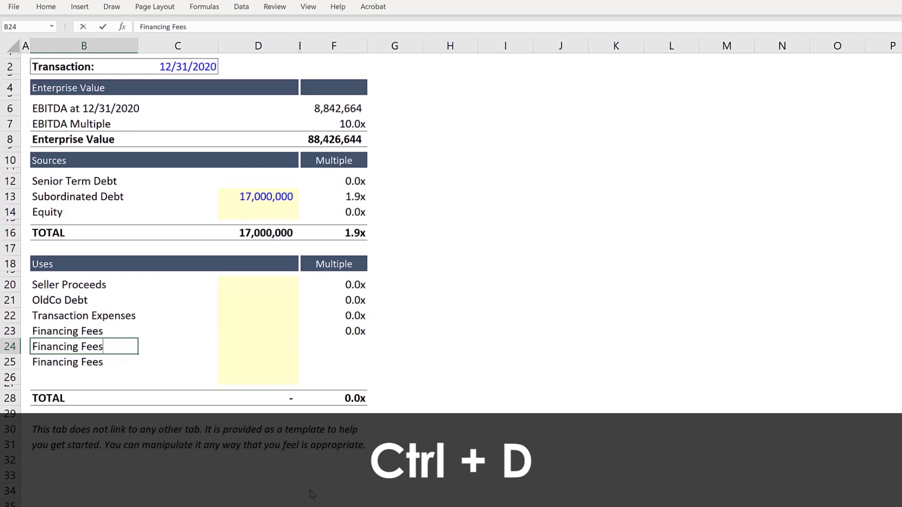
key("F2")
type(": Sr Term Debt")
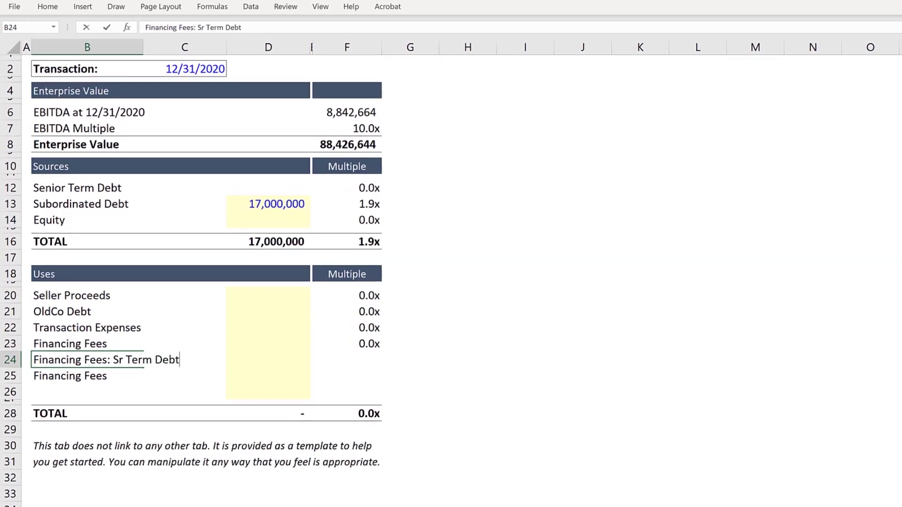
key("Return")
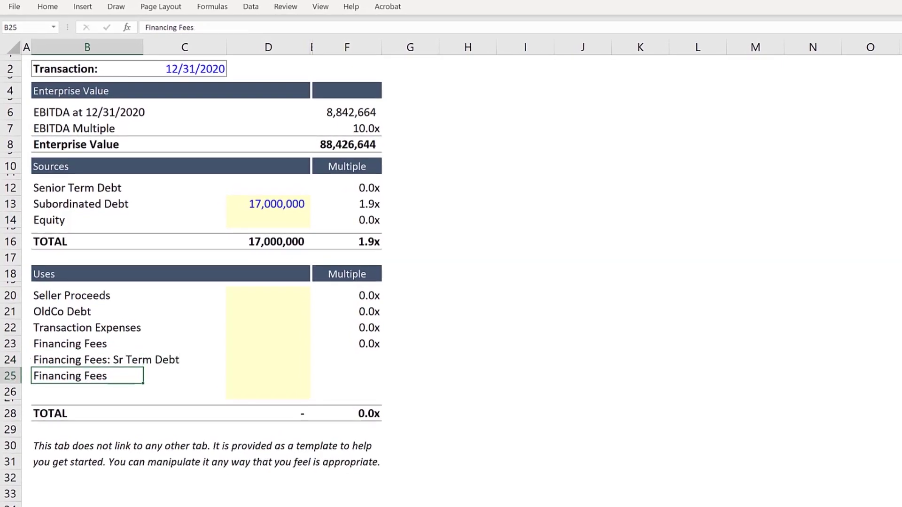
key("F2")
type(": Sub Debt")
key("Return")
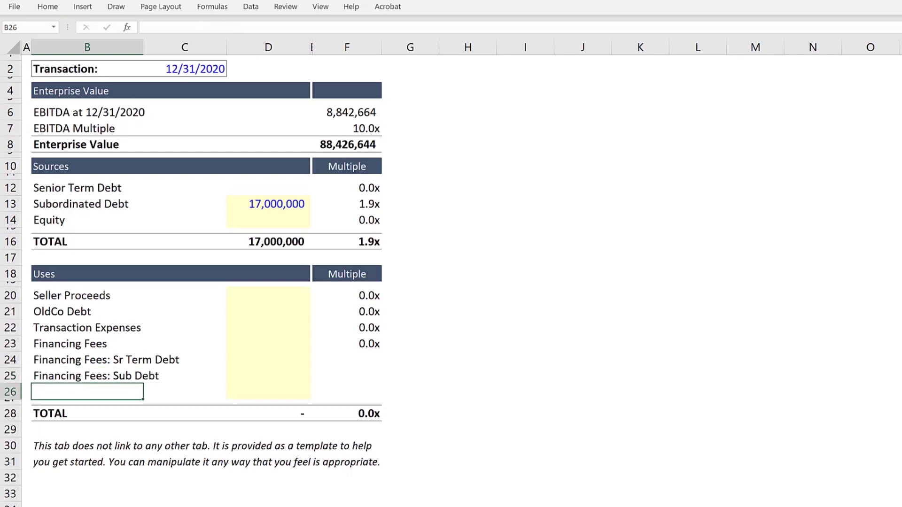
type("Total Financing Fees")
key("shift+Right")
key("shift+Right")
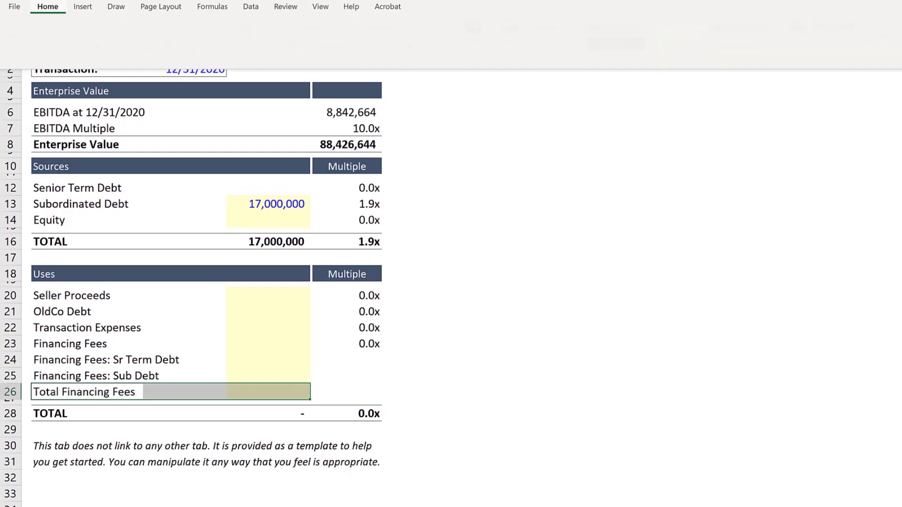
- Bold Total Financing Fees and add a short spacer row above Financing Fees
key("ctrl+b")
key("Up")
key("Up")
key("Up")
key("alt+h")
key("i")
key("r")
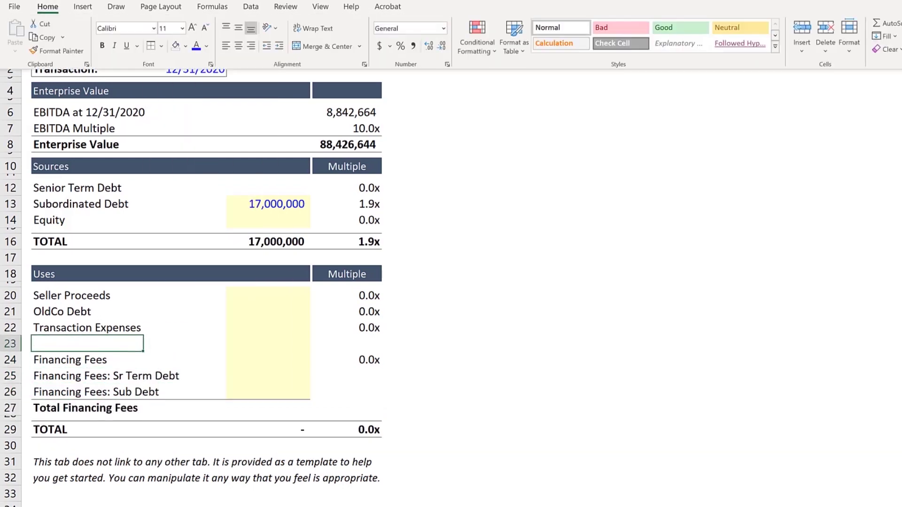
key("alt+h")
type("oh3")
key("Return")
- Insert a fee-rate column left of the amounts with yellow input styling on both fee rows
key("Down")
key("Right")
key("Right")
key("alt+h")
key("i")
key("c")
key("Down")
key("shift+Down")
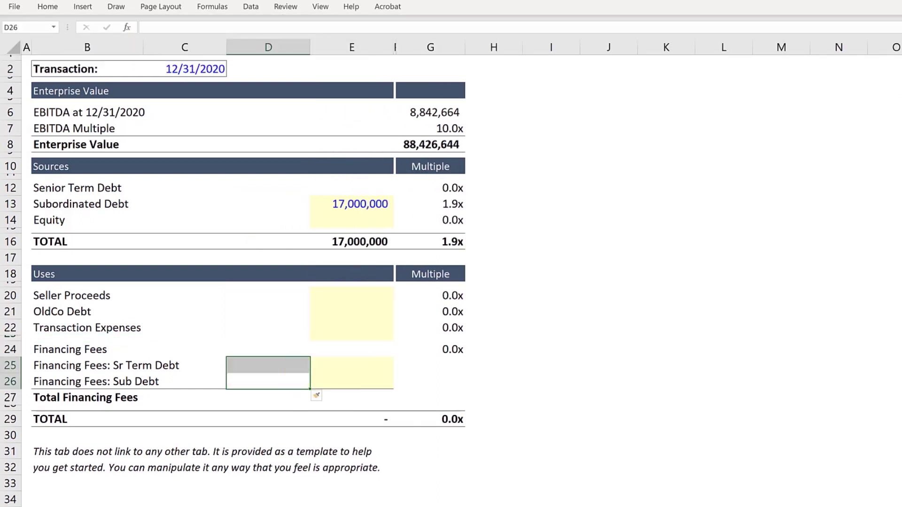
key("Right")
key("shift+Down")
key("ctrl+c")
key("Left")
key("ctrl+v")
key("Escape")
- Enter a 2% Sub Debt fee rate and format both fee amounts as accounting
key("Down")
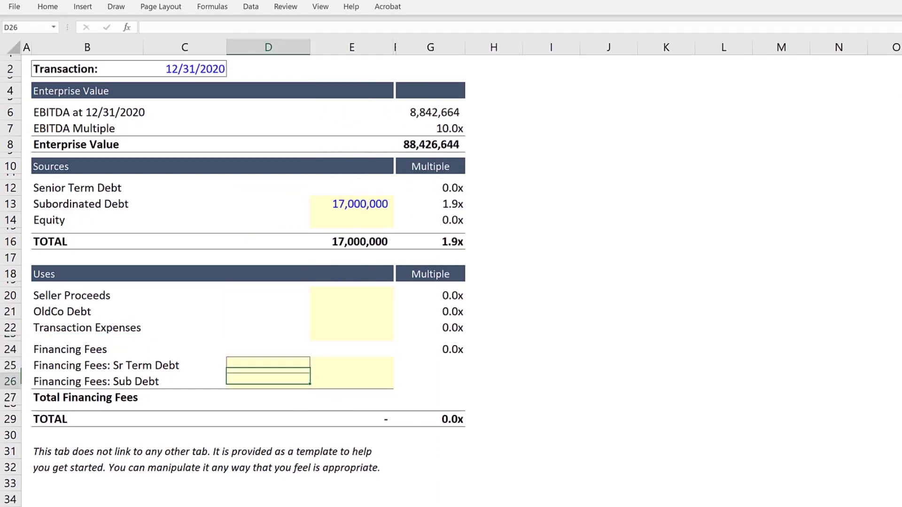
type("2%")
key("Tab")
key("Up")
key("shift+Down")
key("ctrl+1")
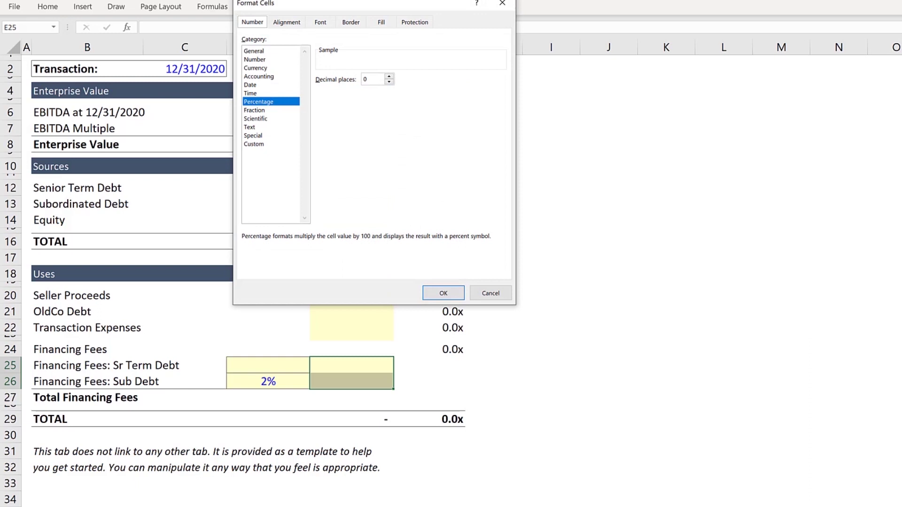
key("Up")
key("Up")
key("Up")
key("alt+s")
key("alt+Down")
key("Return")
key("Return")
key("Return")
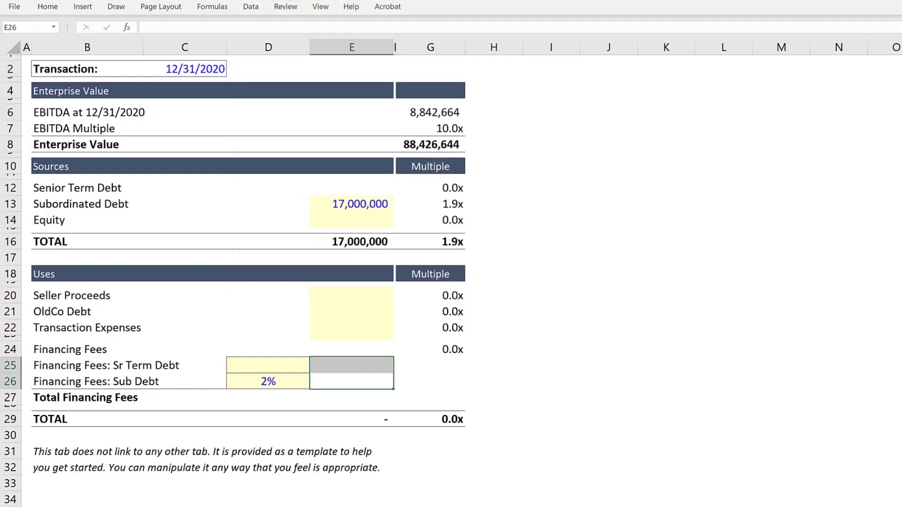
- Compute the Sub Debt fee as =E13*D26 and Total Financing Fees as =SUM(E25:E26), giving 340,000
type("=")
key("ctrl+Up")
key("ctrl+Up")
type("*")
key("Left")
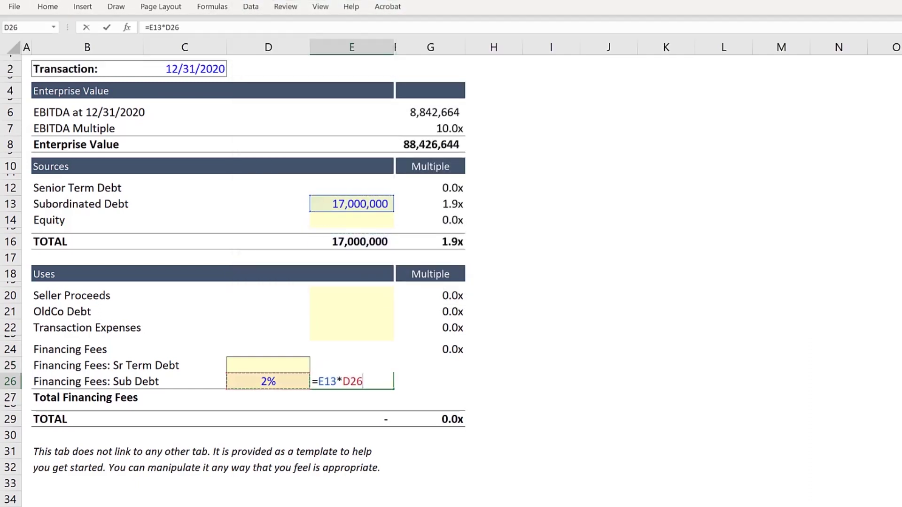
key("Return")
type("=sum(")
key("Up")
key("shift+Up")
key("ctrl+Return")
key("alt+h")
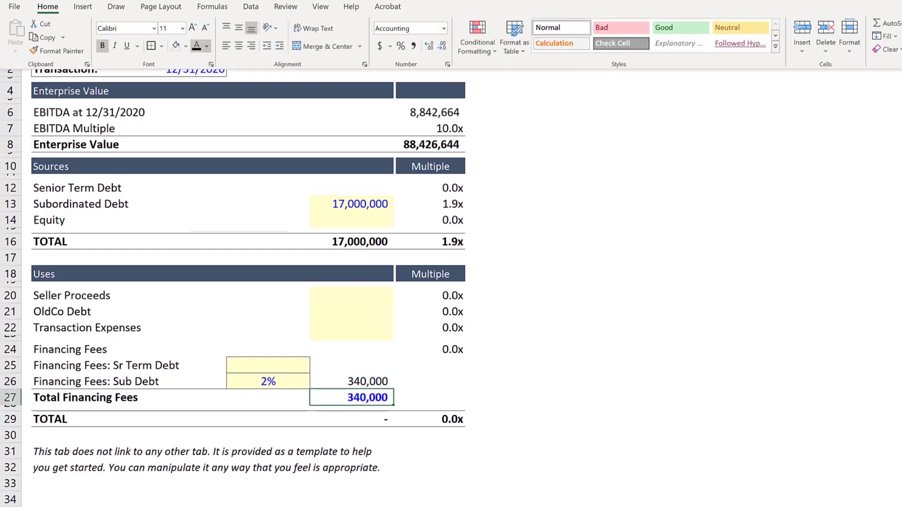
key("Escape")
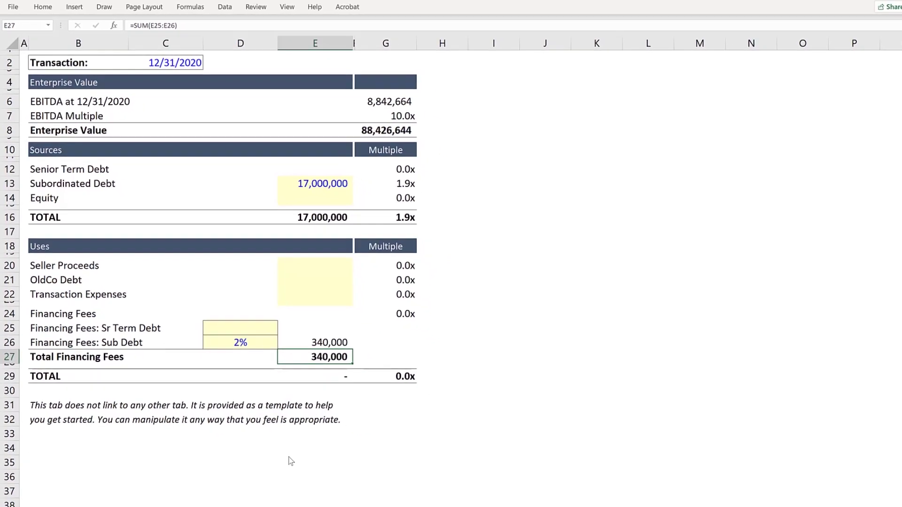
- Try pasting the Subordinated Debt amount into Senior Term Debt, then clear it again
key("ctrl+Up")
key("ctrl+Up")
key("ctrl+Up")
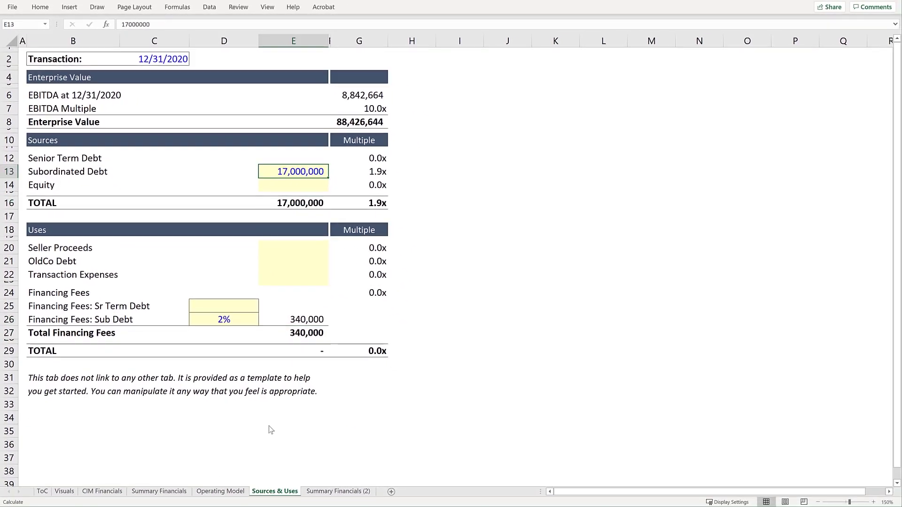
key("Up")
key("Down")
key("ctrl+c")
key("Up")
key("ctrl+v")
key("Delete")
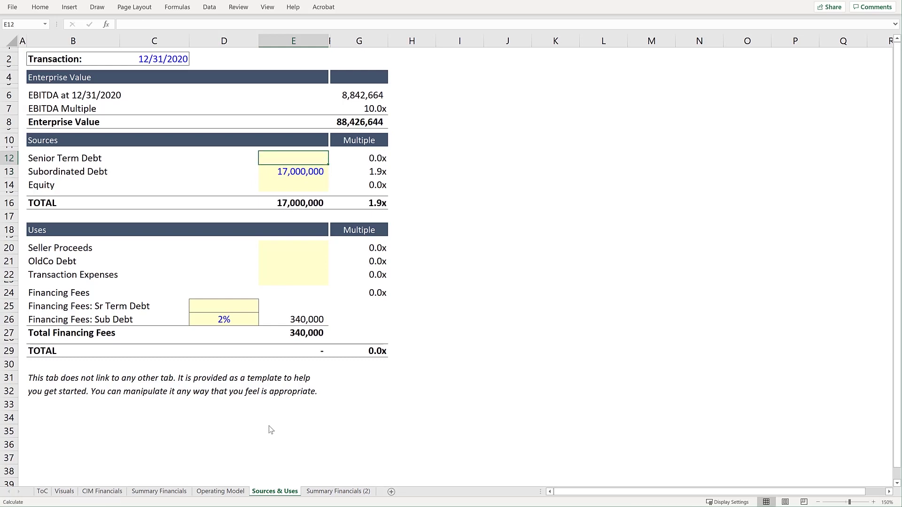
- Scroll the term sheet PDF down to the $25,000,000 term loan
key("alt+Tab")
scroll(271, 429, "down", 15)
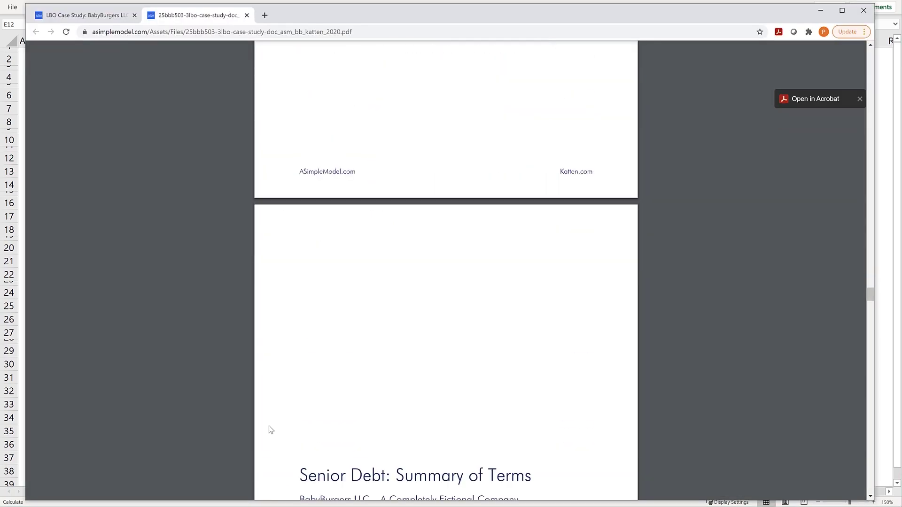
scroll(271, 430, "down", 1)
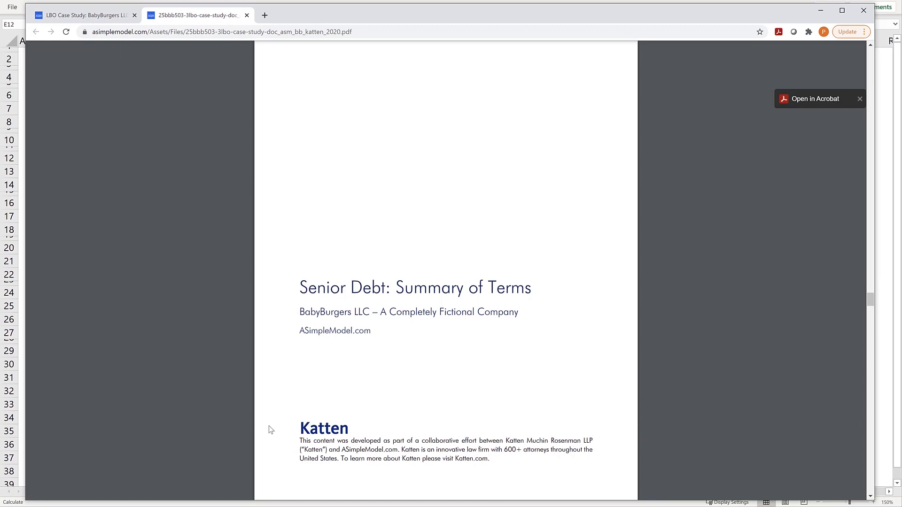
scroll(271, 429, "down", 8)
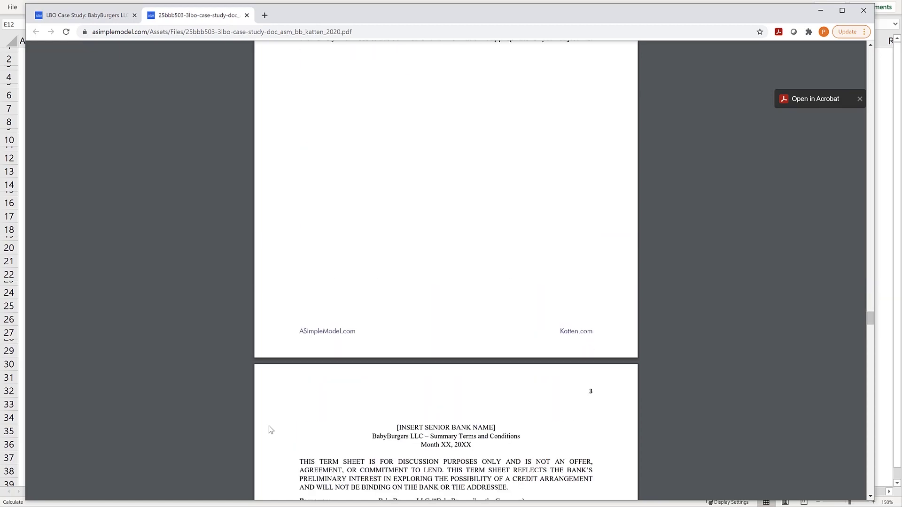
scroll(270, 430, "down", 8)
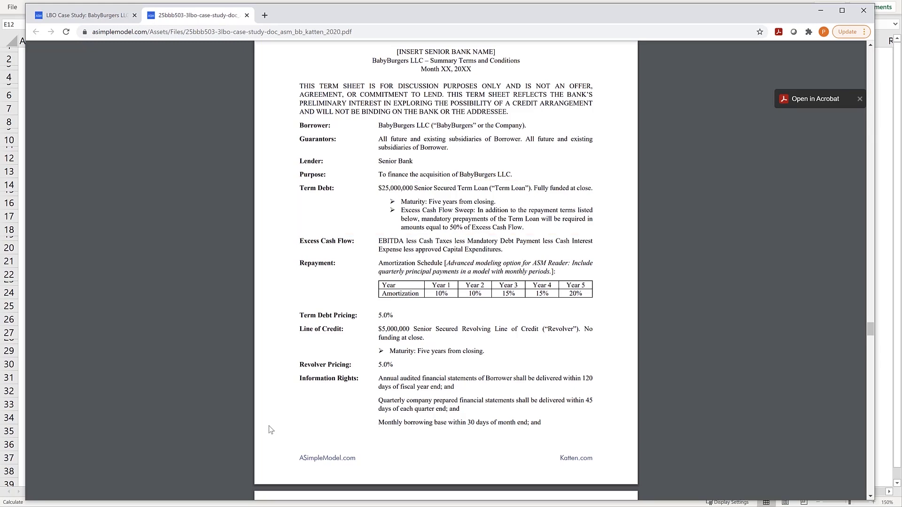
- Enter 25,000,000 as Senior Term Debt in E12 and return to the term sheet
key("alt+Tab")
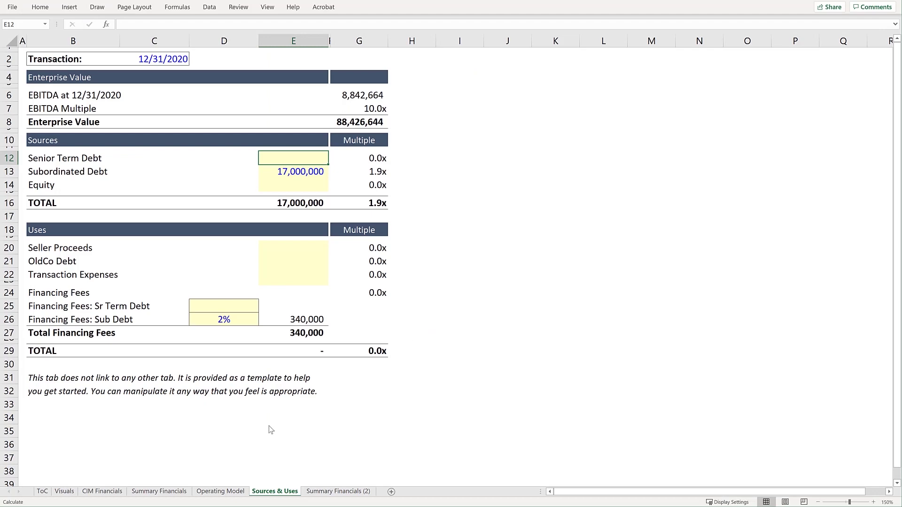
type("250")
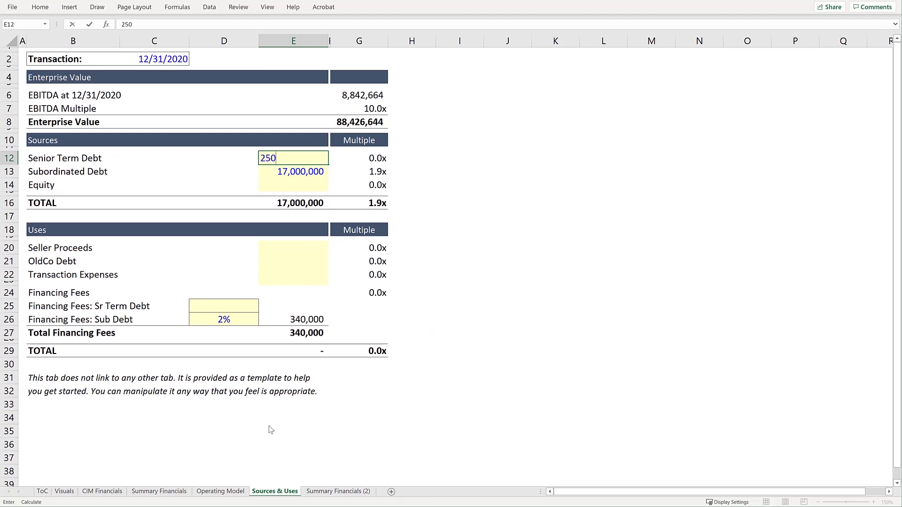
type("00000")
key("Return")
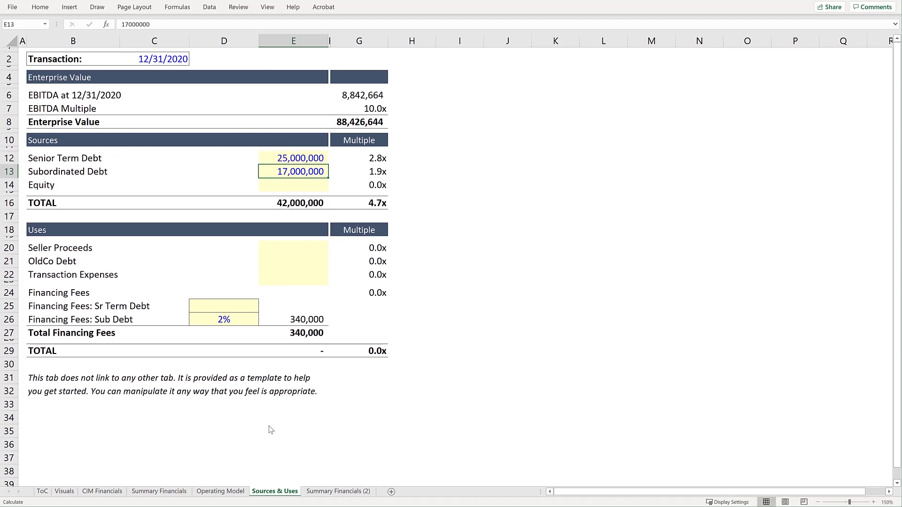
key("alt+Tab")
- Scroll the term sheet past the covenants to page 5's Origination Fee of 1.0% of Term Debt
scroll(270, 430, "down", 11)
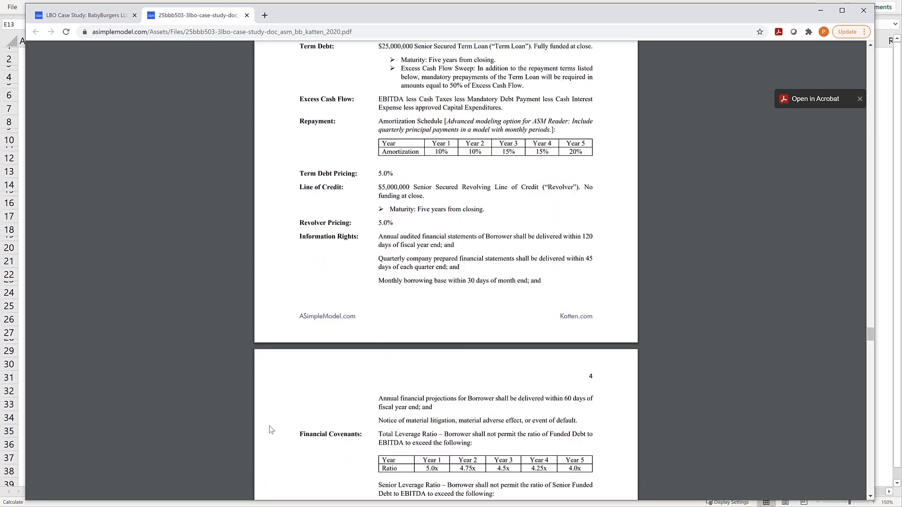
scroll(270, 430, "down", 4)
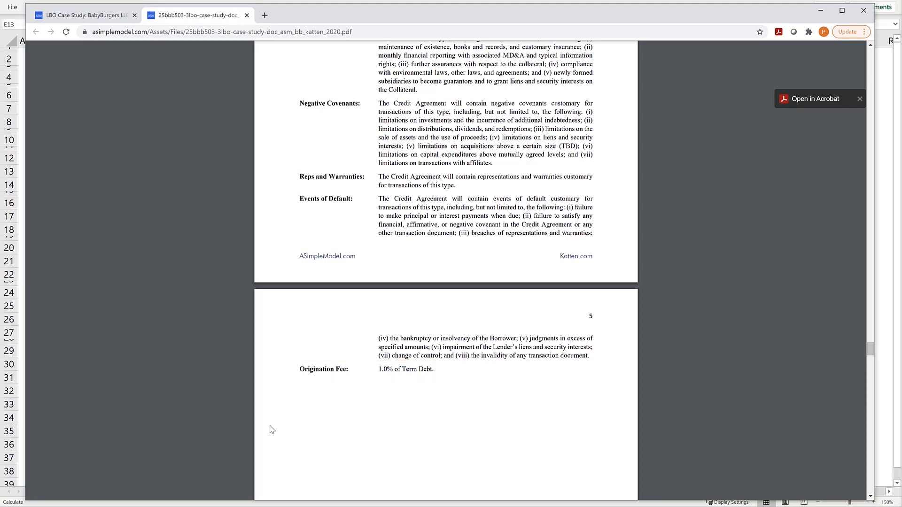
- Copy the Sub Debt fee formula to the Sr Term Debt row and set its rate to 1% (250,000)
key("alt+Tab")
key("Down")
key("Down")
key("Down")
key("Down")
key("Down")
key("Down")
key("Down")
key("Down")
key("Down")
key("Down")
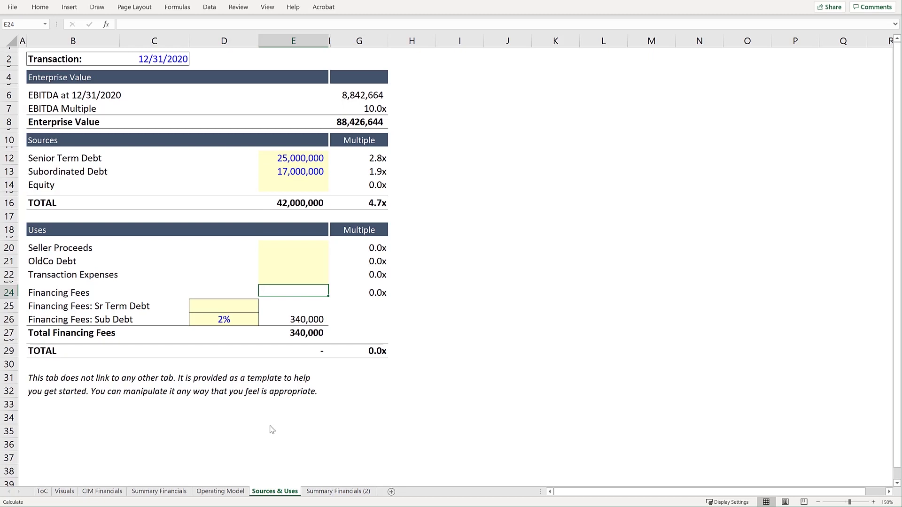
key("ctrl+c")
key("Up")
key("ctrl+v")
key("Left")
type("1%")
key("Return")
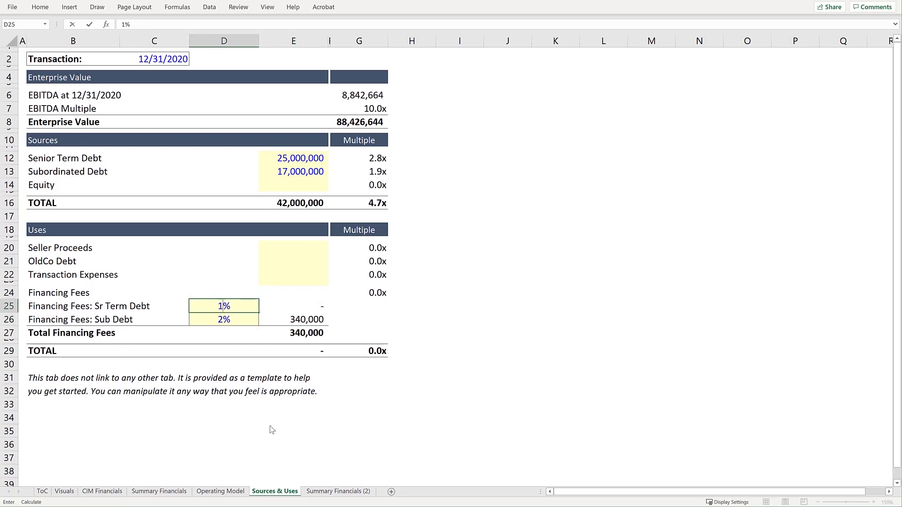
key("Left")
key("Left")
key("Left")
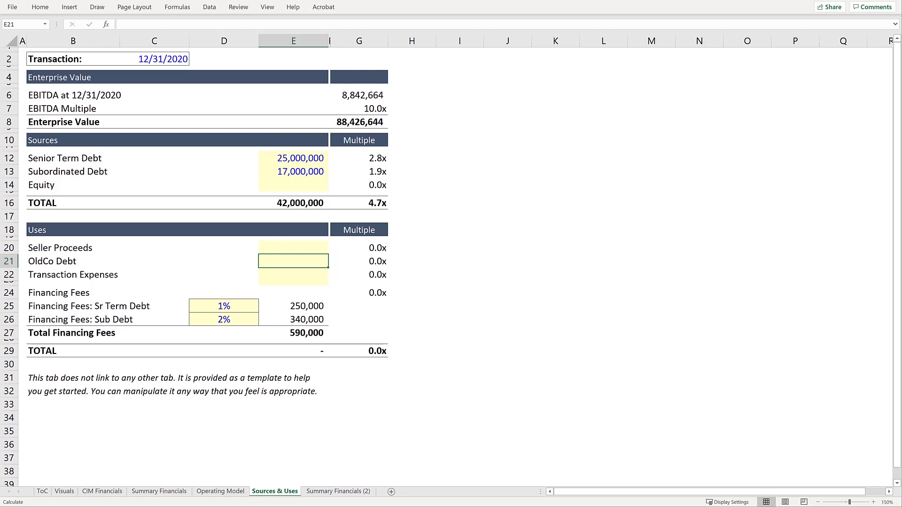
- Check Summary Financials (2), then enter OldCo Debt 3,400,000 and Transaction Expenses 1,000,000
key("ctrl+Page_Down")
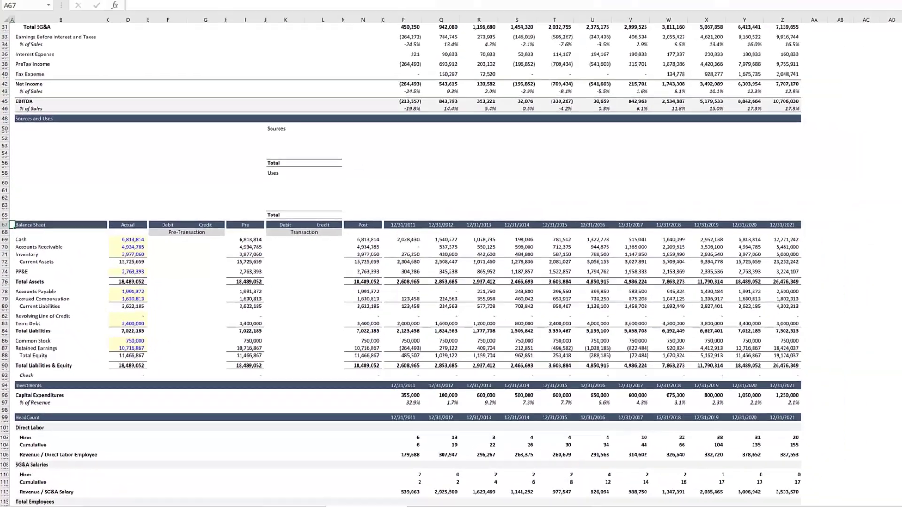
key("ctrl+Page_Down")
type("3,400,")
type("00000")
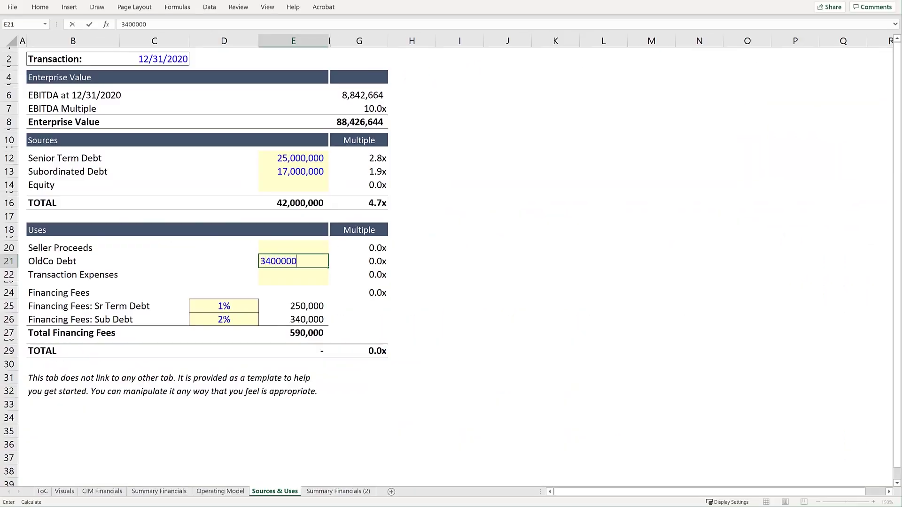
key("Return")
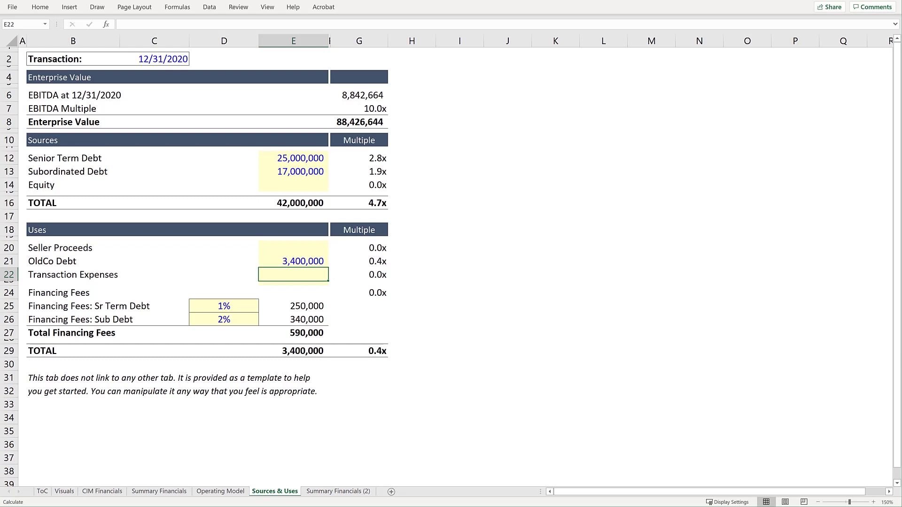
type("1000000")
key("Return")
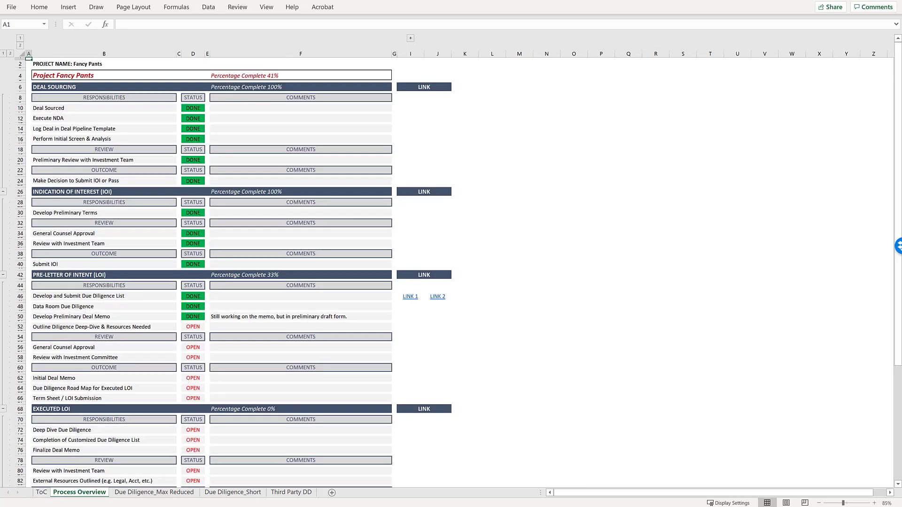
key("ctrl+Page_Down")
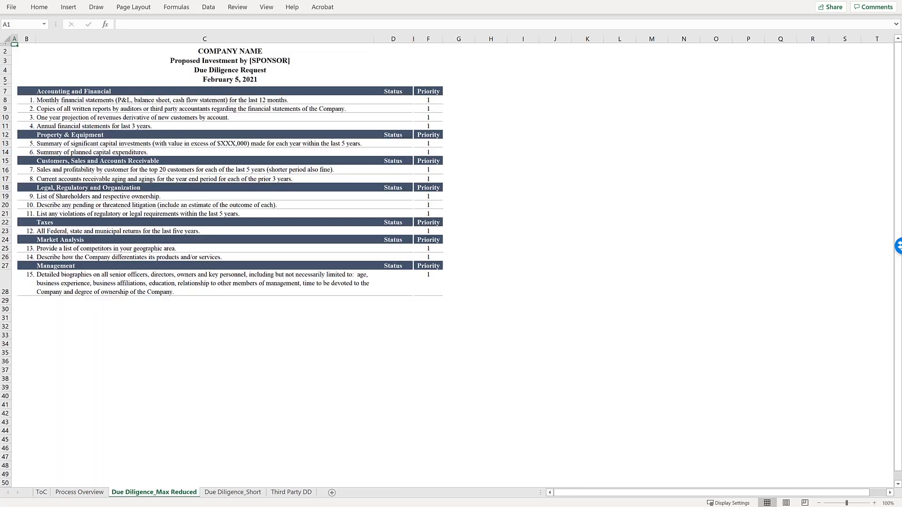
key("ctrl+Page_Down")
key("ctrl+Page_Down")
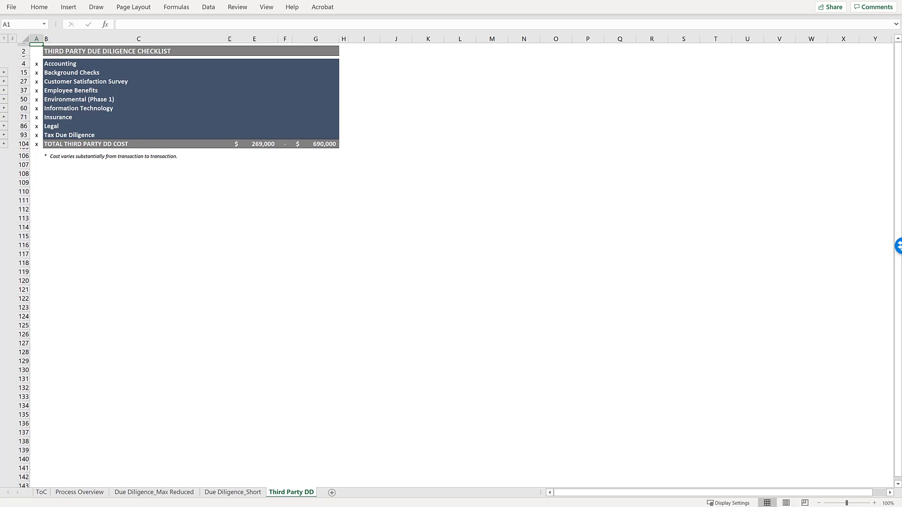
left_click(13, 38)
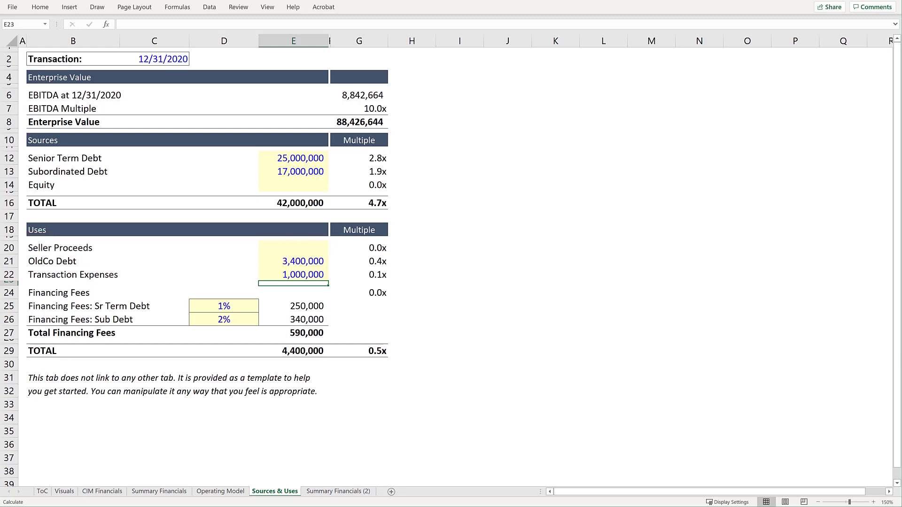
- Set Seller Proceeds in E20 to =G8-E21, giving 85,026,644
left_click(294, 248)
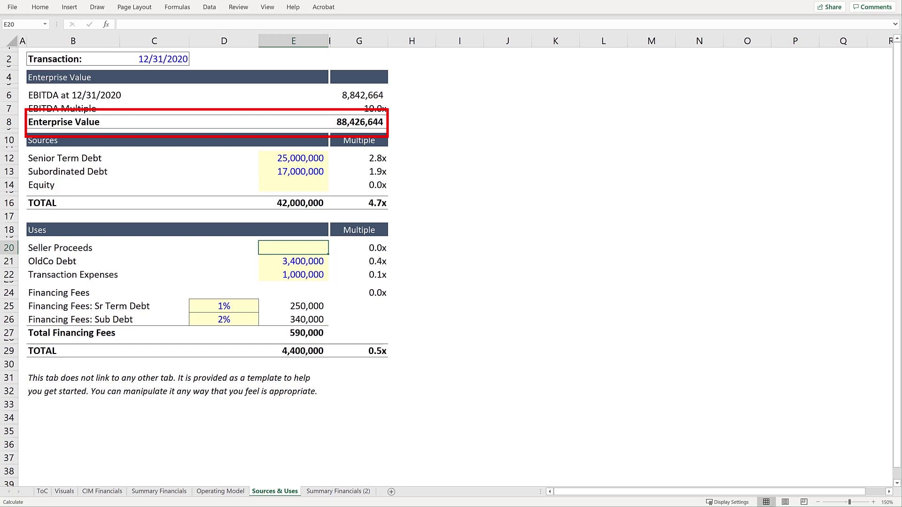
type("=")
key("Up")
key("Up")
key("Up")
key("Up")
key("Up")
key("Up")
key("Up")
key("Up")
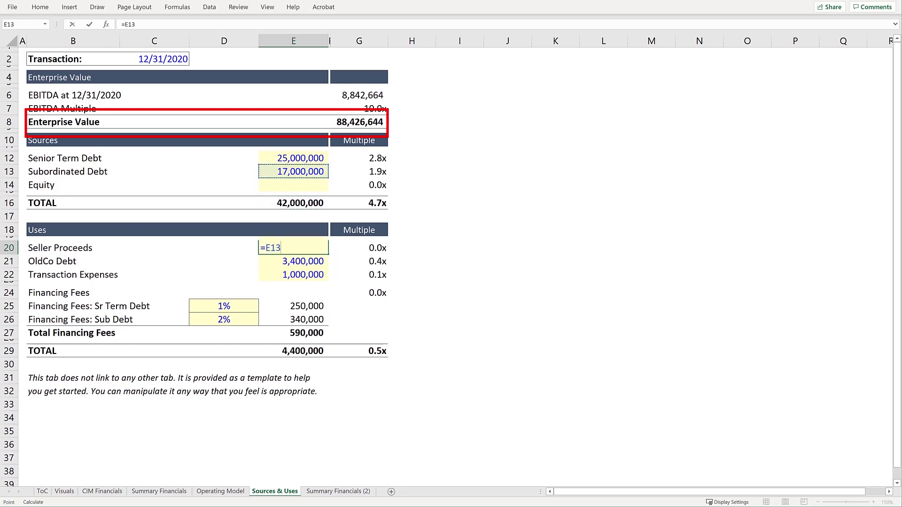
key("Up")
key("Up")
key("Right")
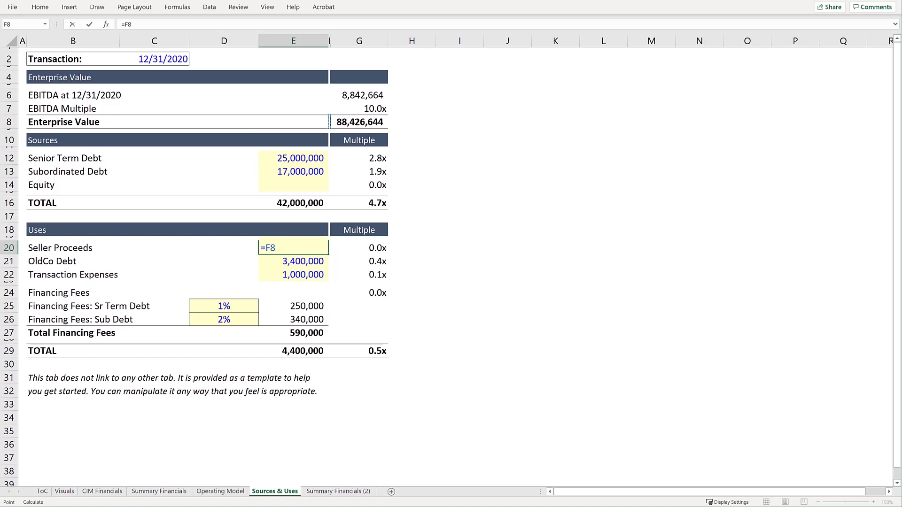
key("Right")
type("-")
key("Down")
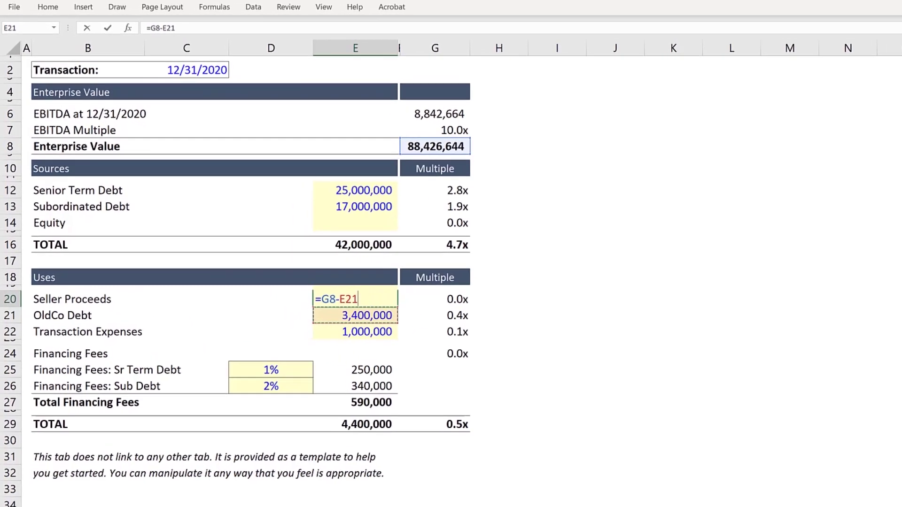
key("Return")
- Change the Seller Proceeds font colour to black
key("Up")
key("alt+h")
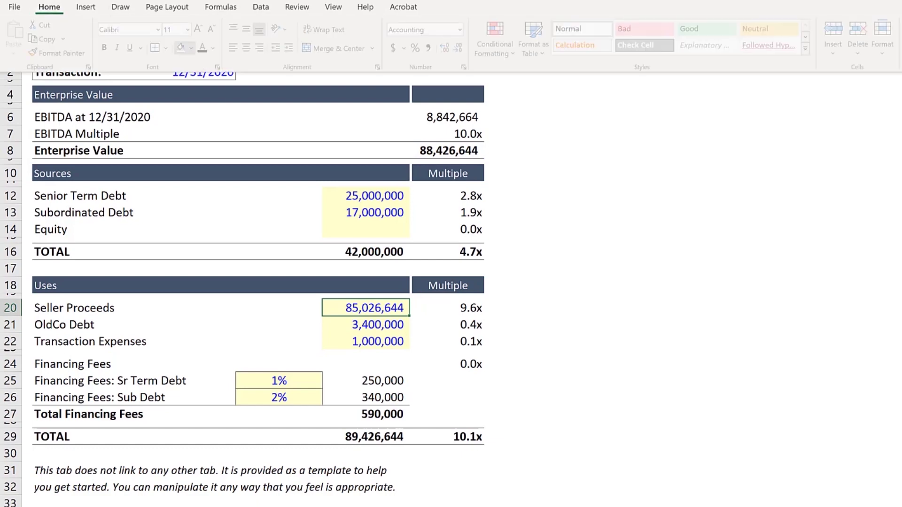
key("f")
key("c")
key("a")
key("Down")
key("Down")
key("Down")
key("Down")
key("Down")
key("Down")
key("Down")
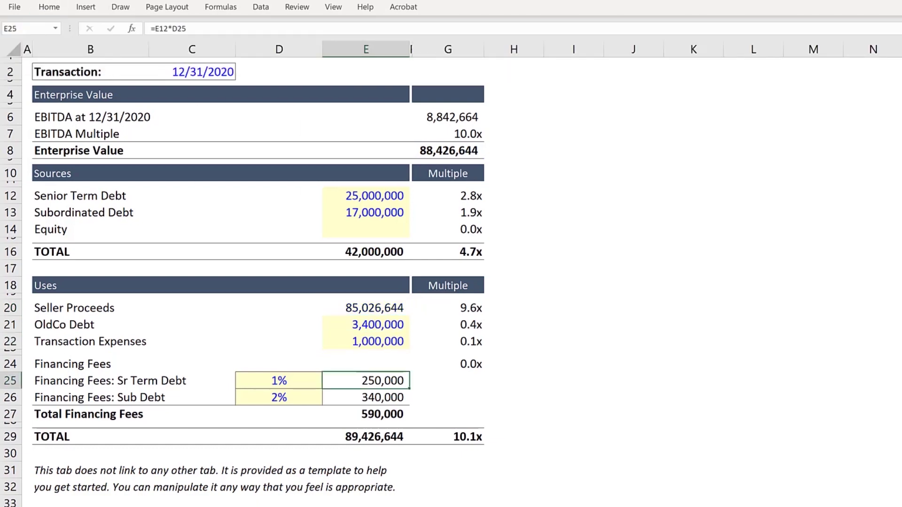
- Change the Uses TOTAL to =SUM(E20:E22,E27), giving 90,016,644
key("F2")
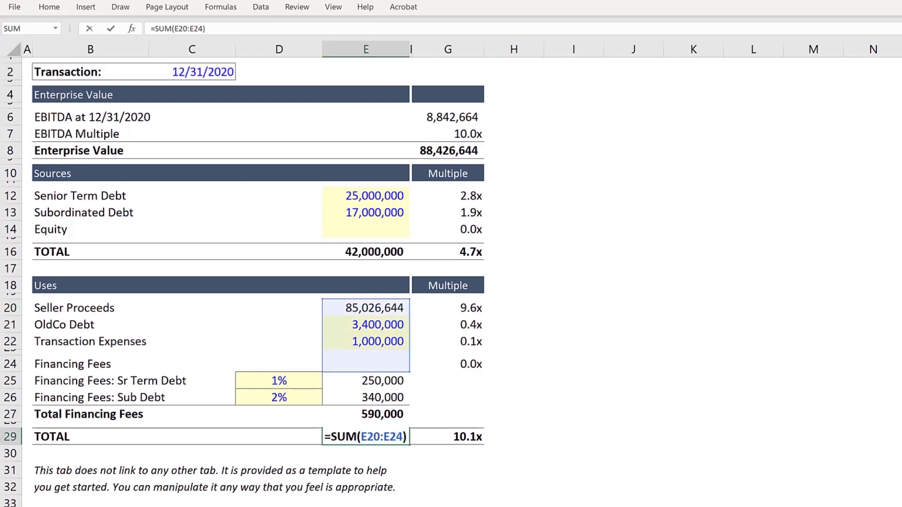
key("BackSpace")
key("BackSpace")
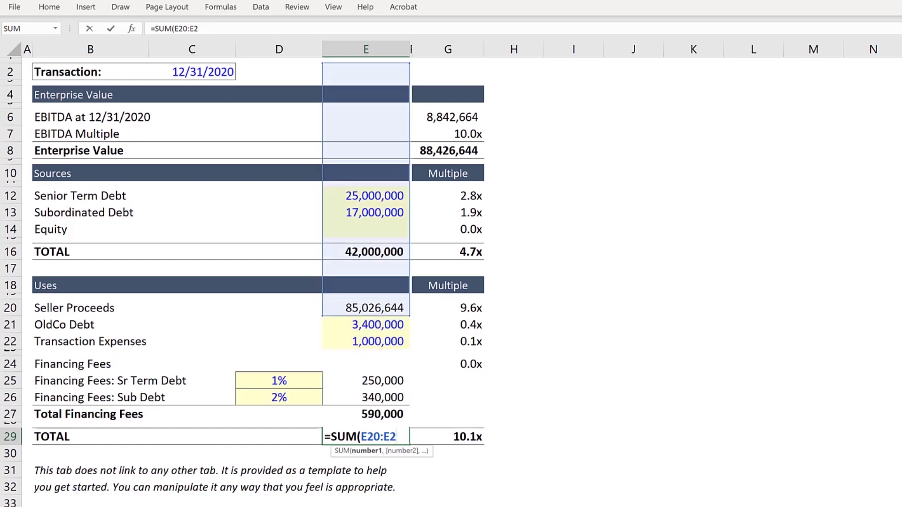
type("2,")
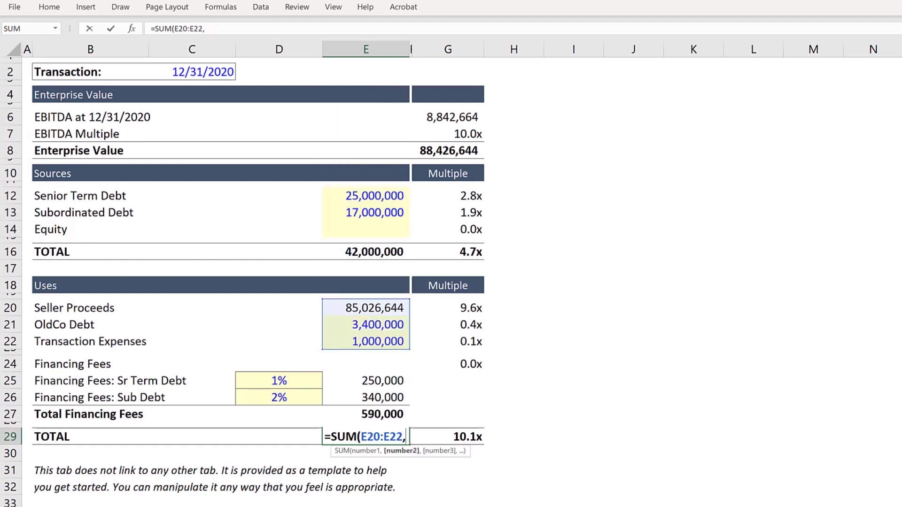
left_click(382, 414)
type(")")
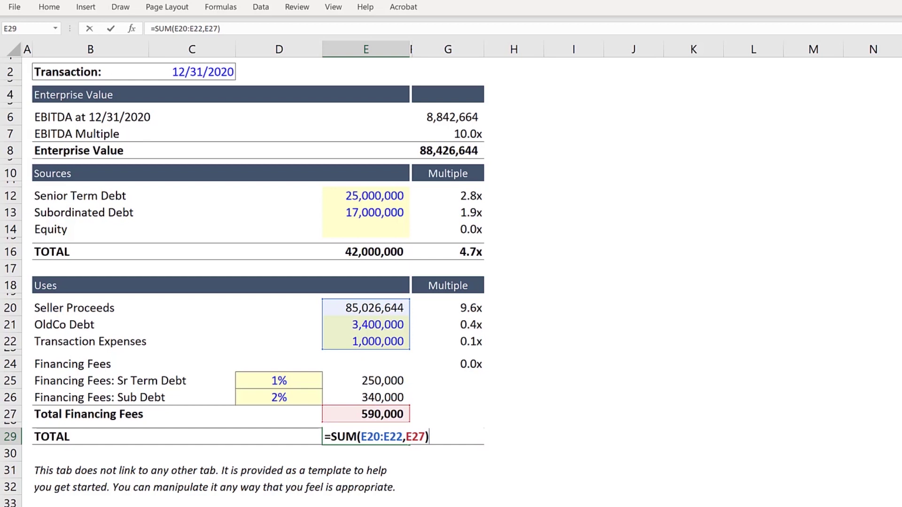
key("Return")
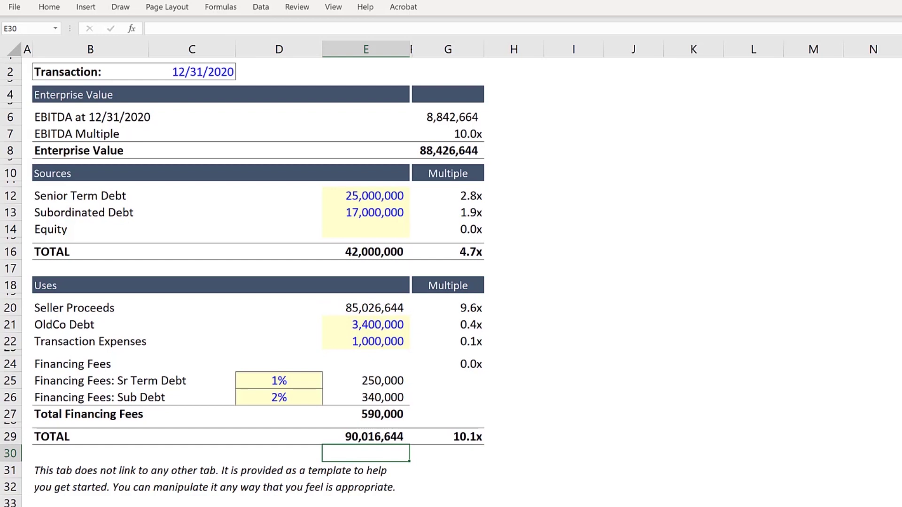
- Begin a Sources TOTAL formula in E16 pointing at the Uses TOTAL (E29)
key("Up")
key("Up")
key("Up")
key("Up")
key("Up")
key("Up")
key("Up")
key("Up")
key("Up")
key("Up")
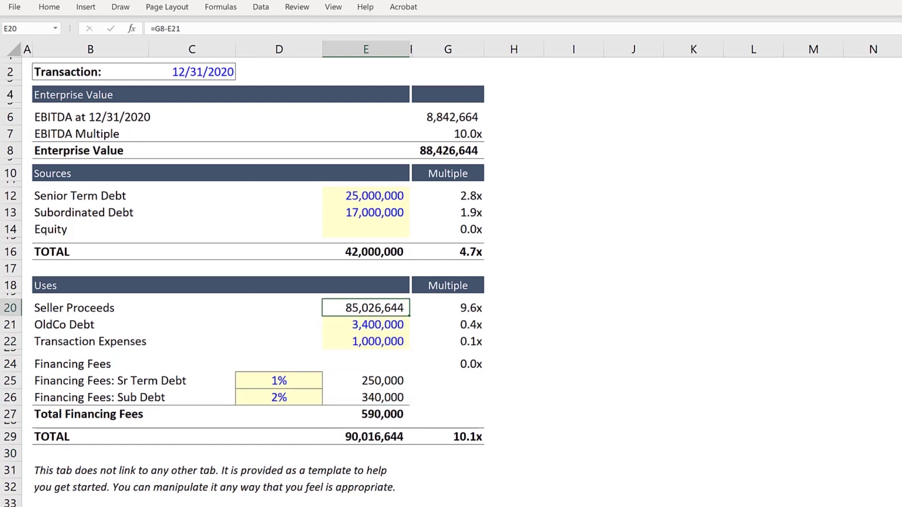
type("=")
key("ctrl+Down")
key("ctrl+Down")
key("ctrl+Down")
key("ctrl+Down")
key("ctrl+Down")
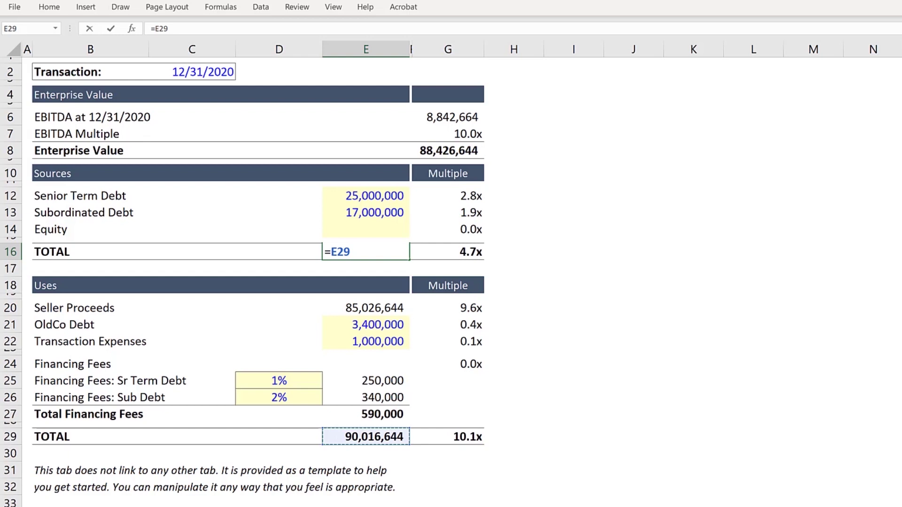
- Commit Sources TOTAL as =E29 and set Equity to =E16-SUM(E12:E13), giving 48,016,644
key("Return")
left_click(365, 229)
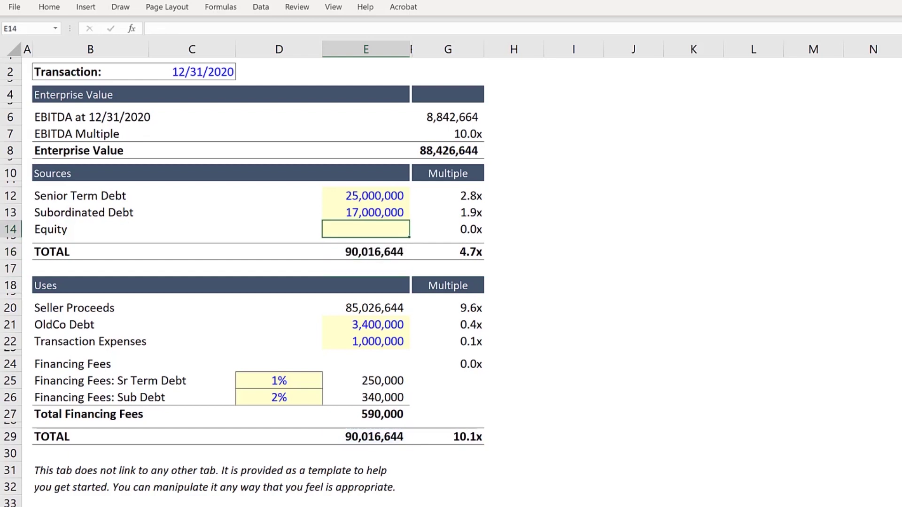
type("=")
key("Down")
key("Down")
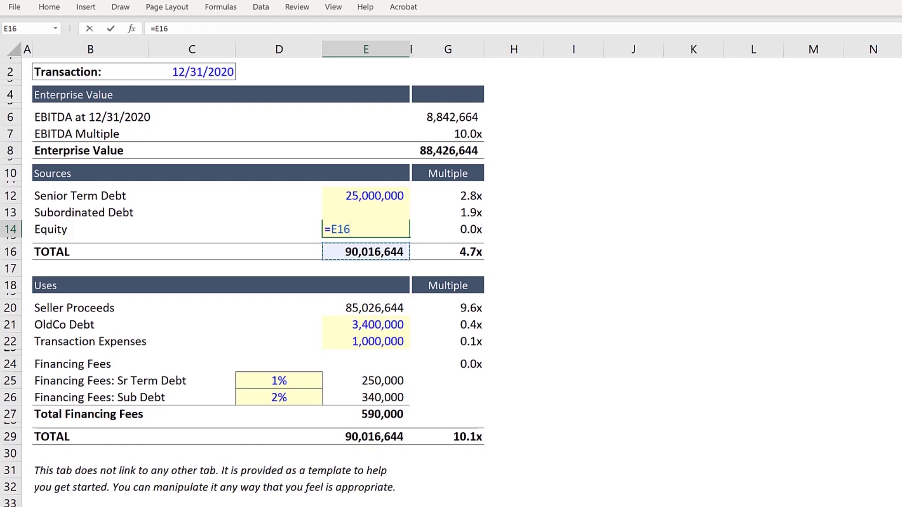
type("-SUM(")
key("Up")
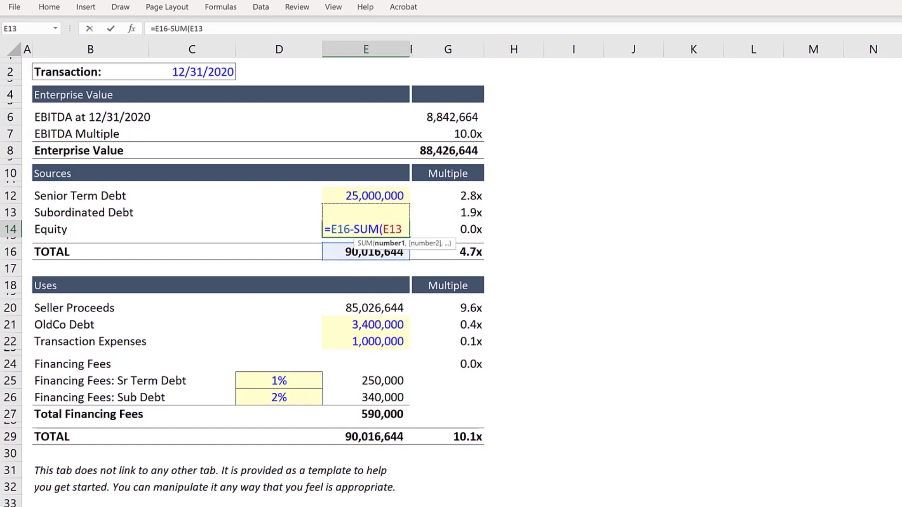
key("shift+Up")
key("Return")
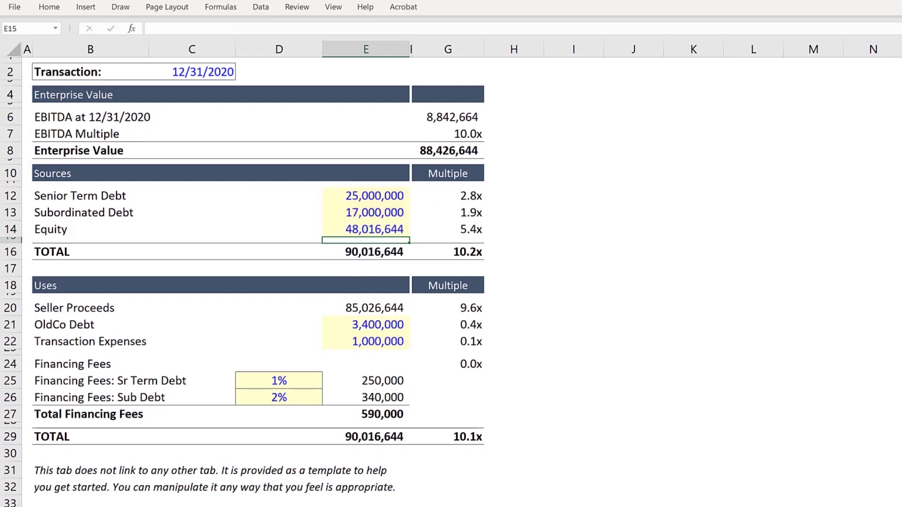
key("Right")
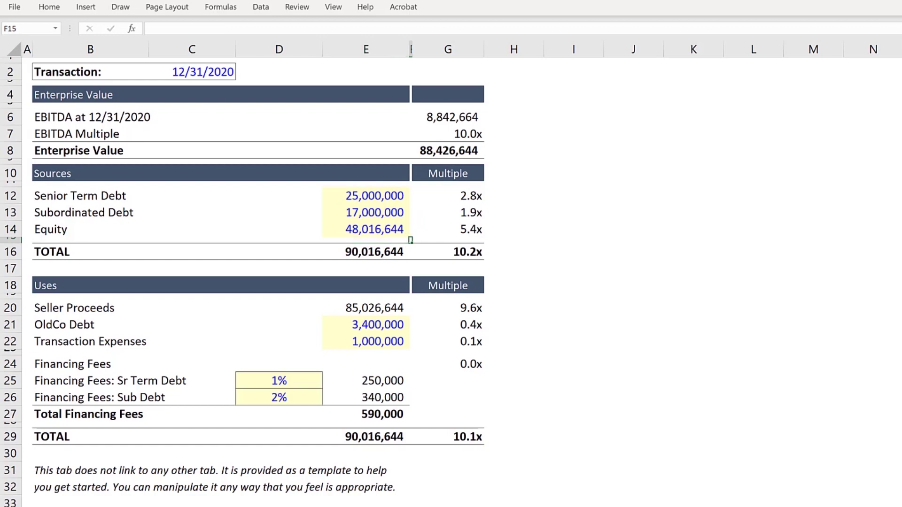
- Review the existing EBITDA multiple formulas for the Sources rows and Seller Proceeds
key("Right")
key("Up")
key("Up")
key("Up")
key("F2")
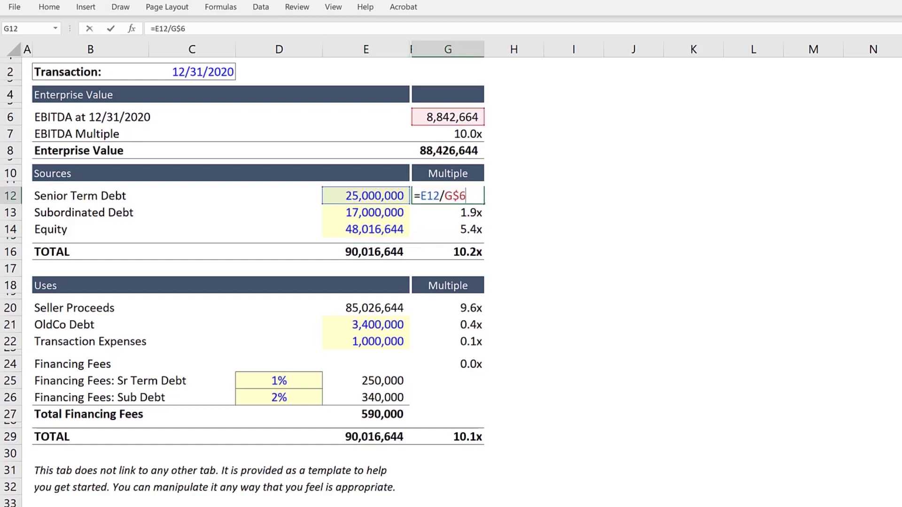
key("Return")
key("F2")
key("Return")
key("F2")
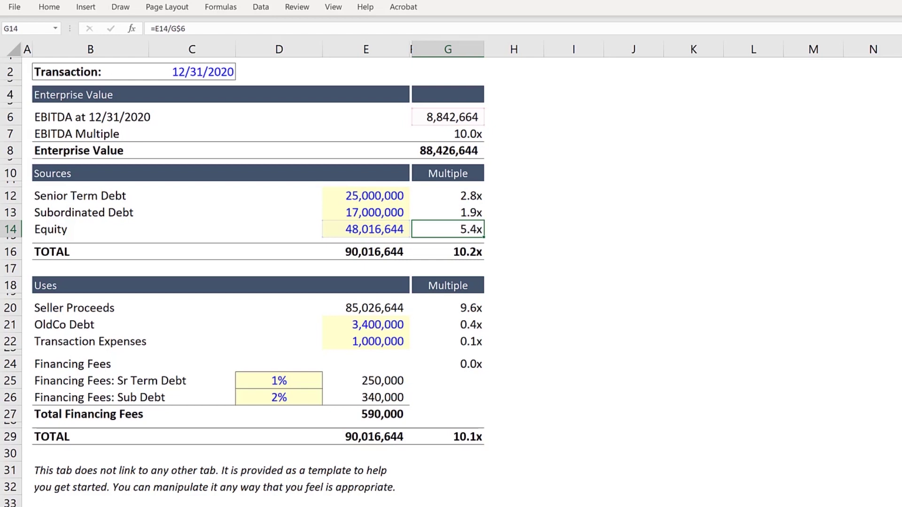
key("Return")
key("F2")
key("Escape")
key("Down")
key("Down")
key("Down")
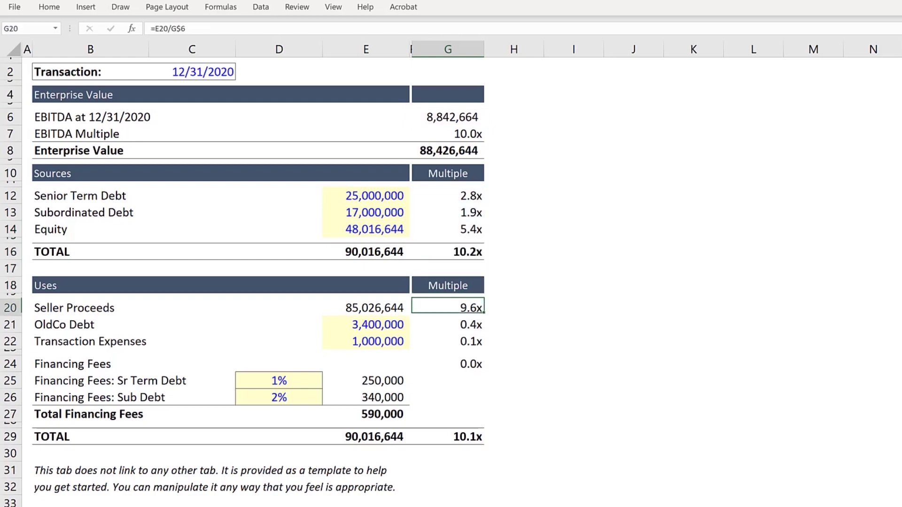
key("F2")
key("Escape")
- Copy the Transaction Expenses multiple formula into the financing fee rows G25:G27
key("Down")
key("F2")
key("Return")
key("F2")
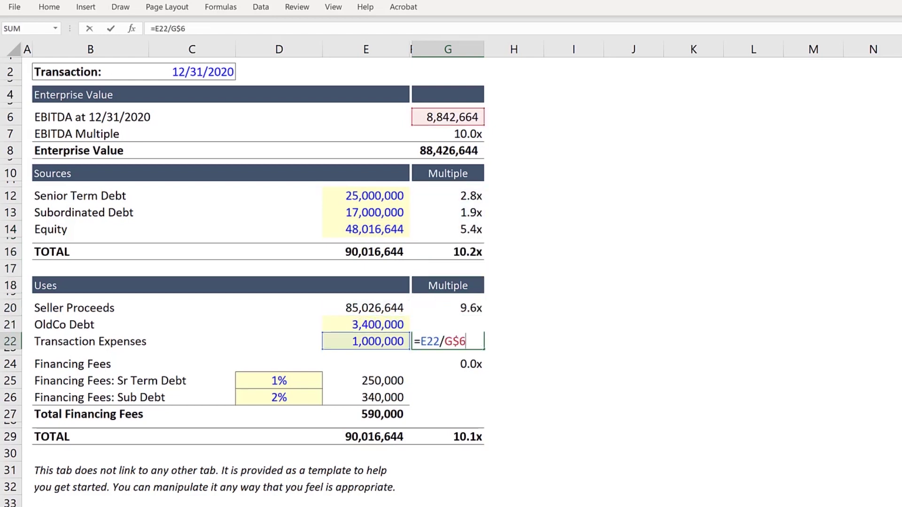
key("Escape")
key("ctrl+c")
key("Down")
key("Down")
key("shift+Down")
key("shift+Down")
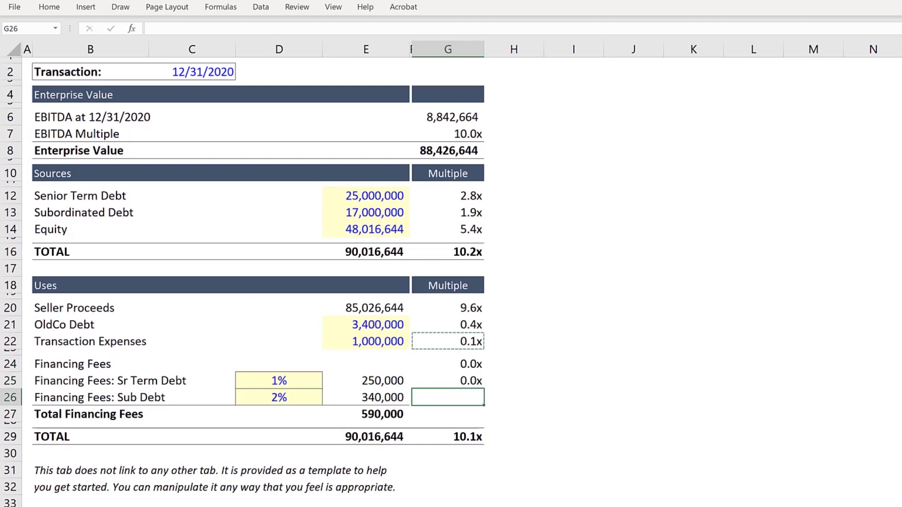
key("ctrl+v")
- Paste E29's formula into G29 via Paste Special, making the Uses total multiple 10.2x
key("Down")
key("Down")
key("Down")
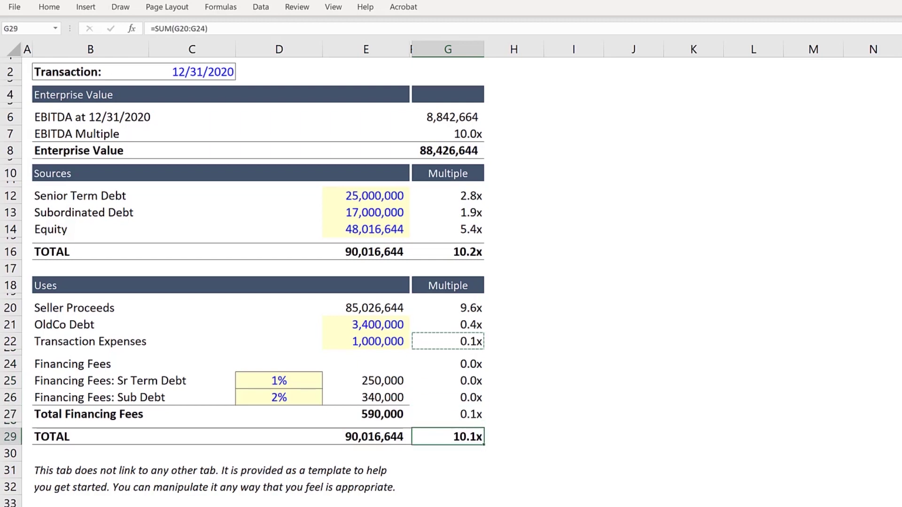
key("F2")
key("Escape")
key("Left")
key("Left")
key("ctrl+c")
key("Right")
key("Right")
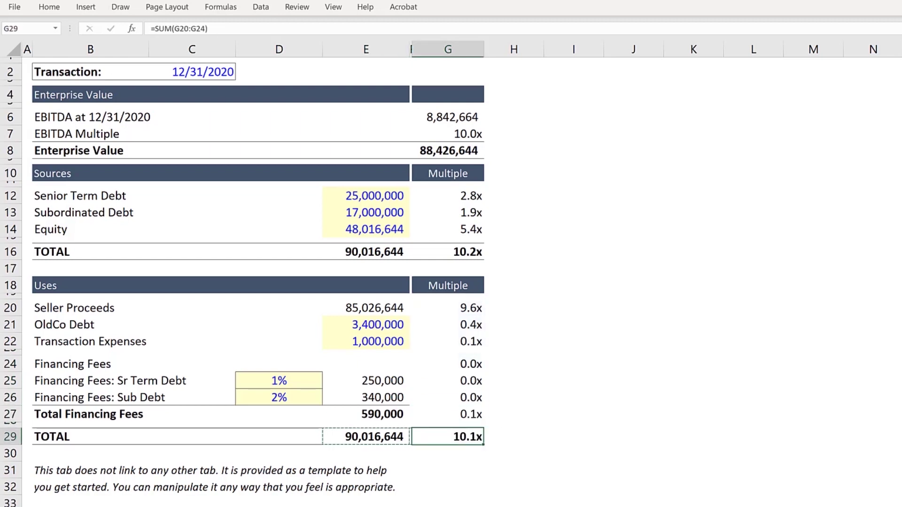
key("alt+e")
key("s")
key("Return")
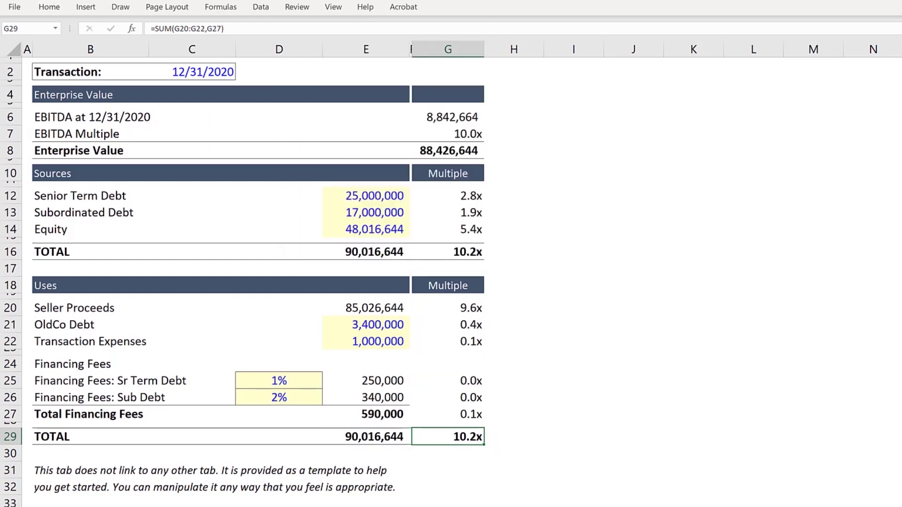
key("F2")
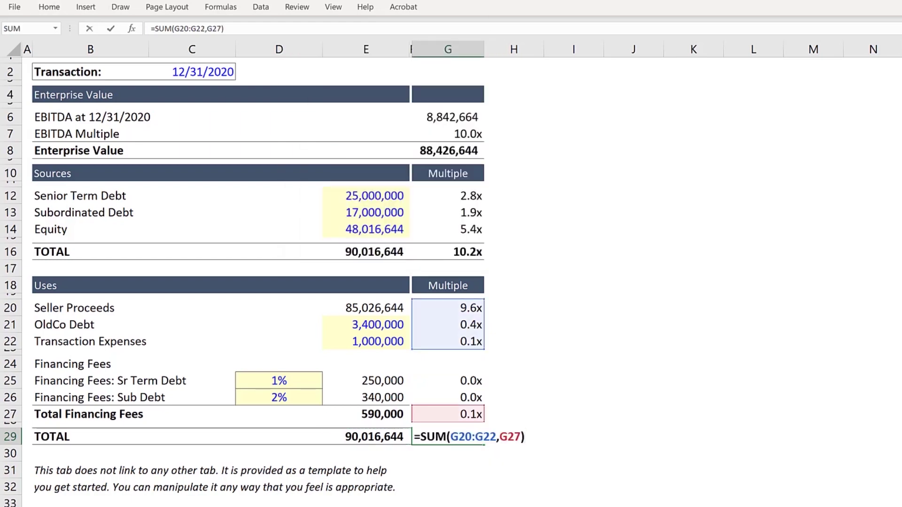
key("Escape")
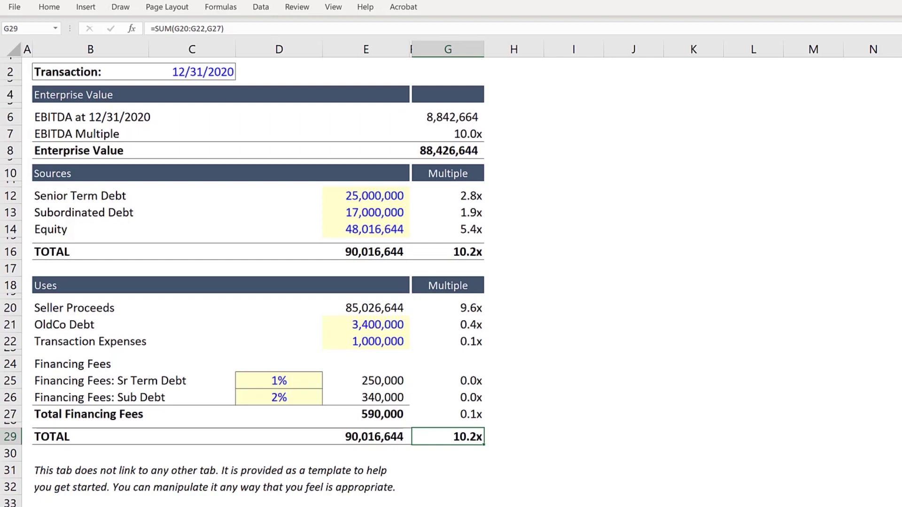
- Set the height of blank row 17 to 5
left_click(26, 269)
key("alt+h")
type("oh")
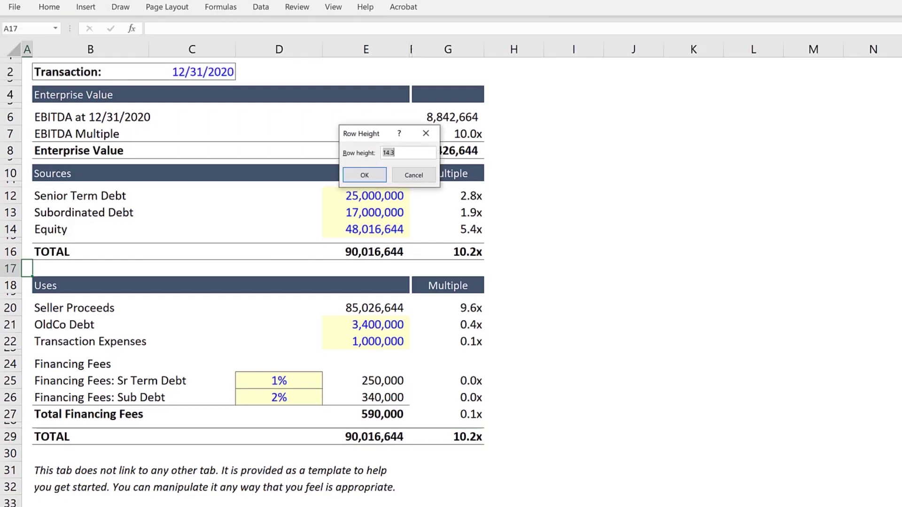
type("5")
key("Return")
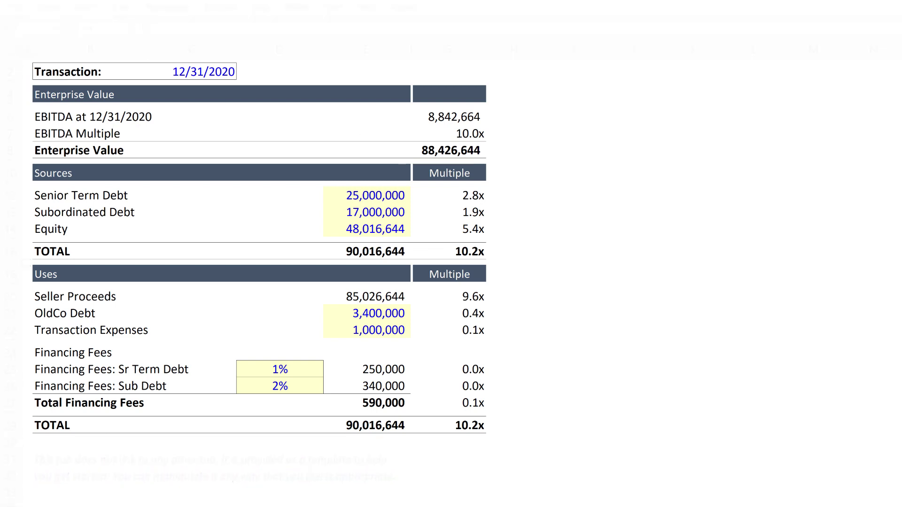